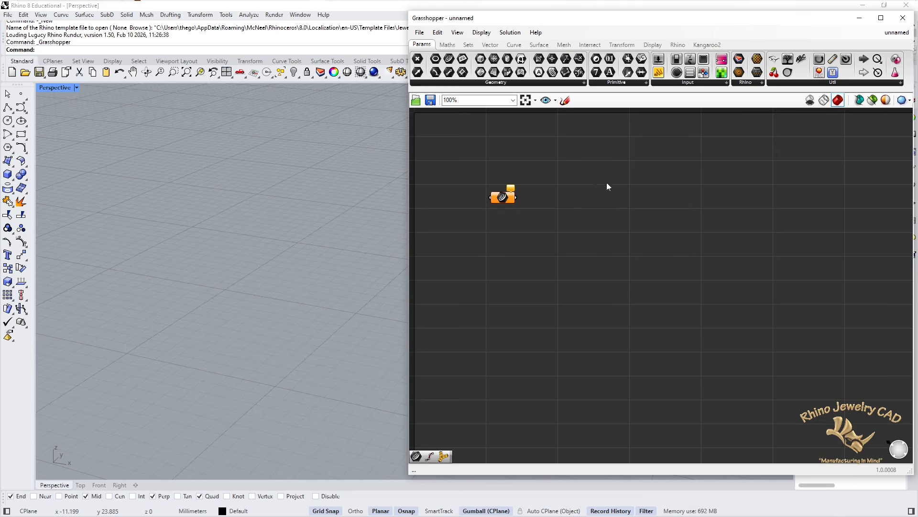
Add a Divide Curve component to the canvas beside the existing Curve parameter.
{"action": "double_click", "coordinate": [583, 184]}
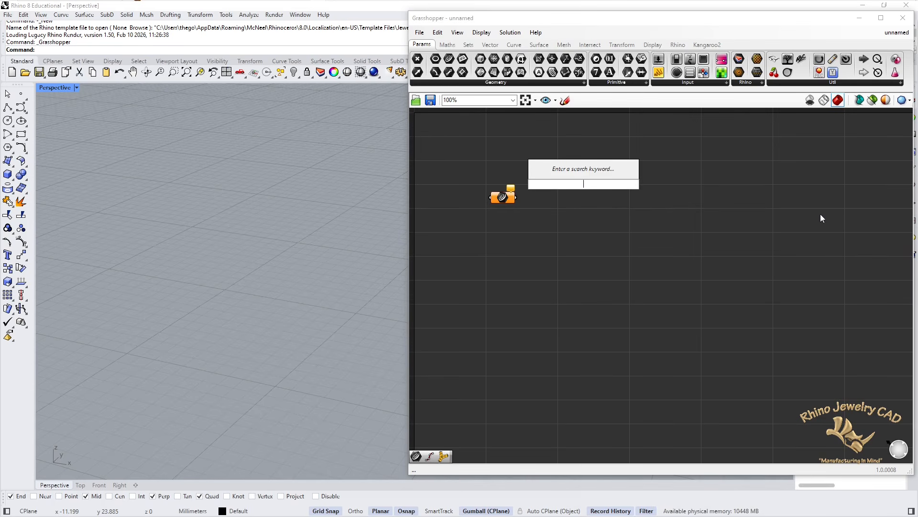
{"action": "type", "text": "DIVI"}
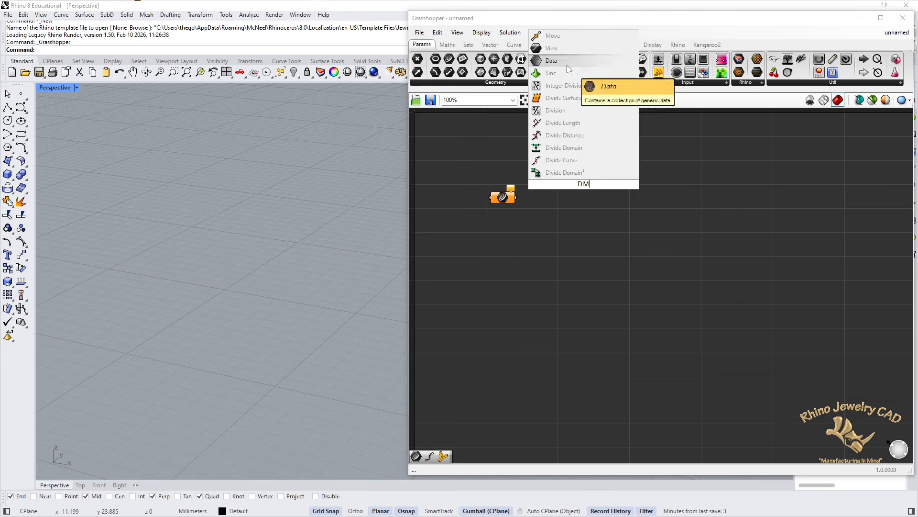
{"action": "left_click", "coordinate": [566, 160]}
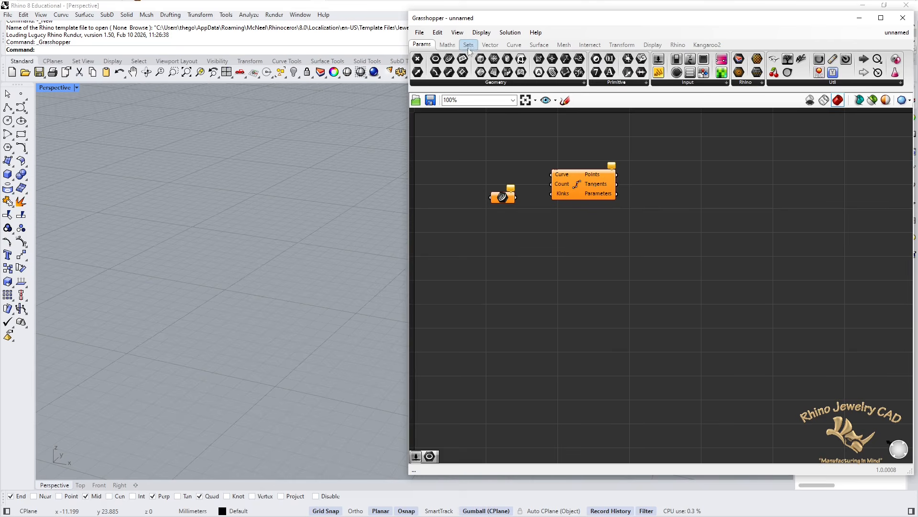
Place a Sphere surface primitive component on the canvas beyond the Divide Curve component.
{"action": "left_click", "coordinate": [514, 45]}
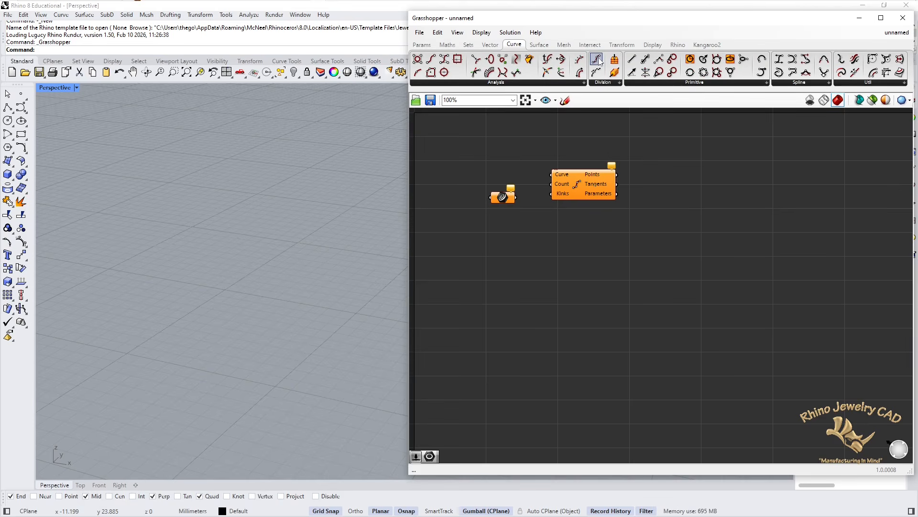
{"action": "left_click", "coordinate": [422, 46]}
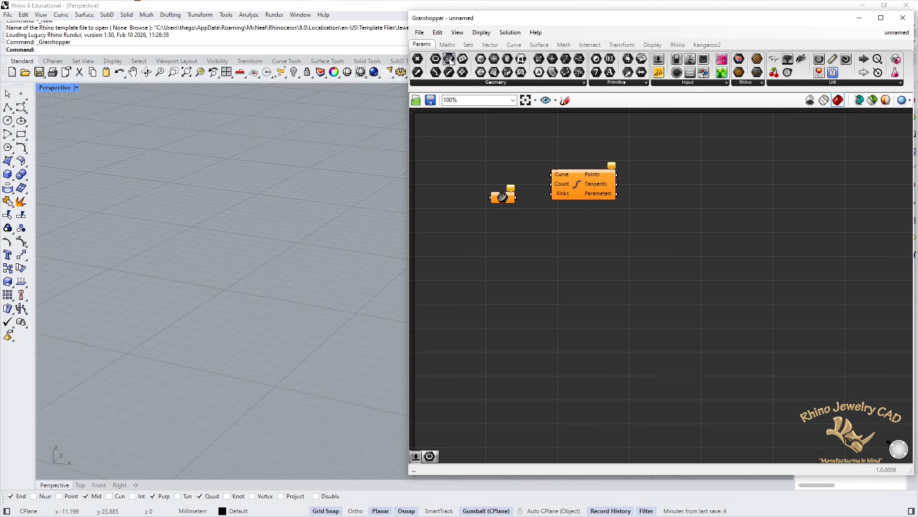
{"action": "left_click", "coordinate": [540, 46]}
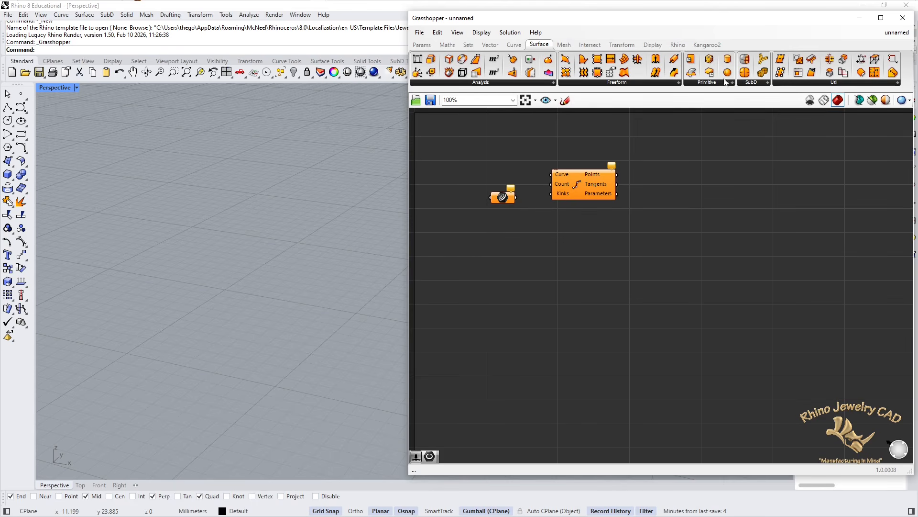
{"action": "left_click_drag", "start_coordinate": [726, 76], "coordinate": [716, 173]}
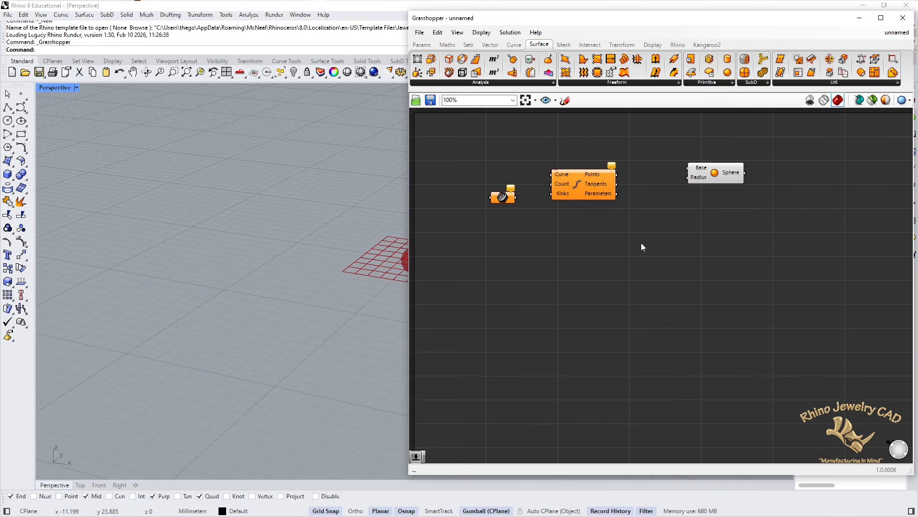
Draw a circle about 30 mm in diameter centred on the origin in the Perspective view.
{"action": "right_click_drag", "start_coordinate": [360, 208], "coordinate": [187, 219], "text": "shift"}
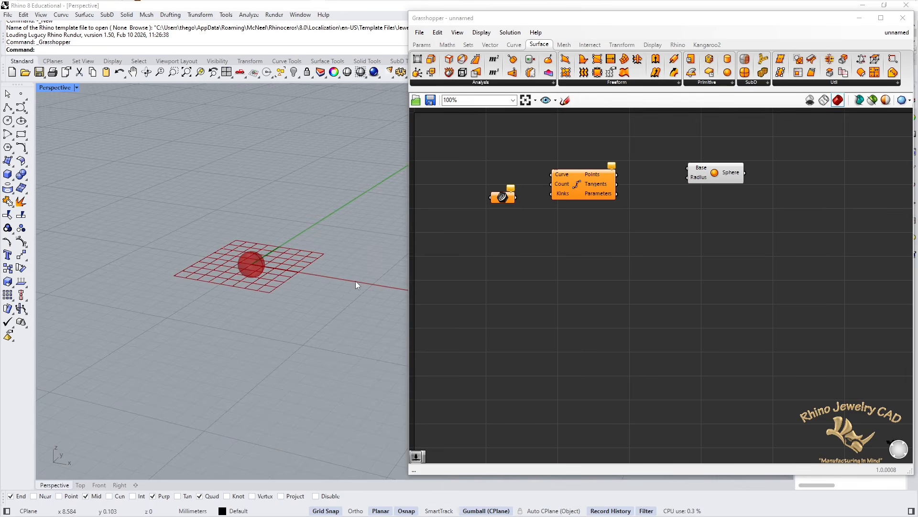
{"action": "right_click_drag", "start_coordinate": [266, 283], "coordinate": [302, 310]}
{"action": "scroll", "coordinate": [268, 282], "scroll_direction": "down", "scroll_amount": 3}
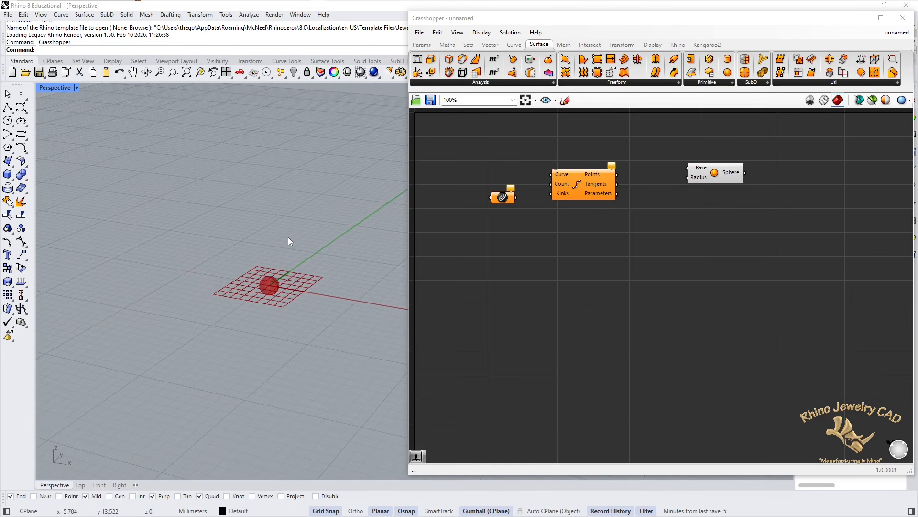
{"action": "scroll", "coordinate": [288, 249], "scroll_direction": "down", "scroll_amount": 2}
{"action": "right_click_drag", "start_coordinate": [289, 254], "coordinate": [287, 242], "text": "shift"}
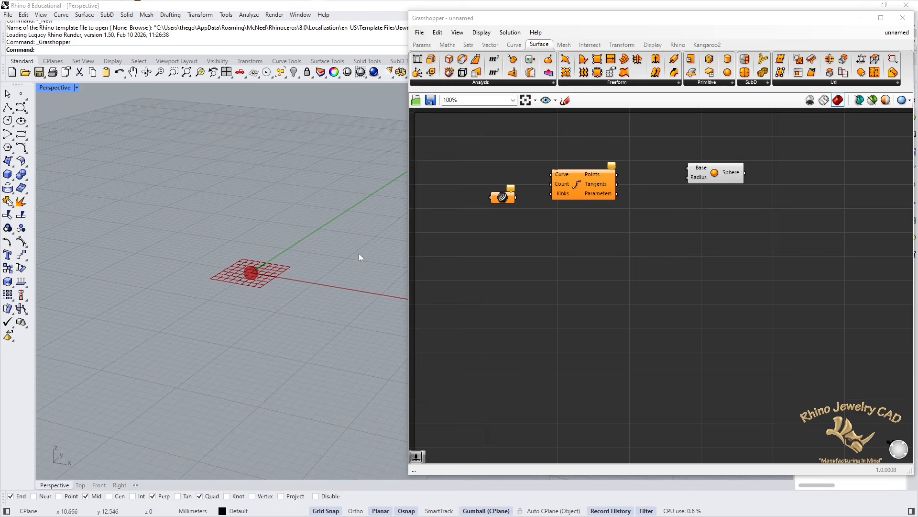
{"action": "left_click", "coordinate": [7, 120]}
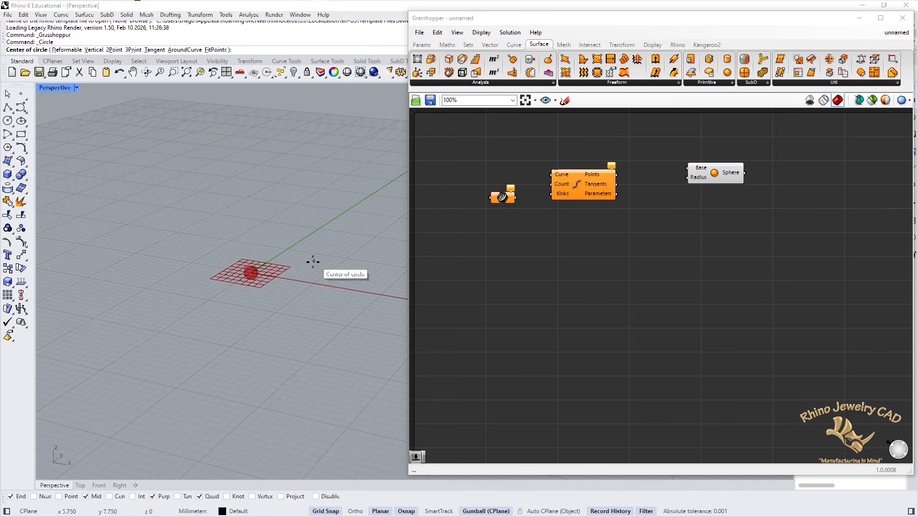
{"action": "type", "text": "0"}
{"action": "key", "text": "Return"}
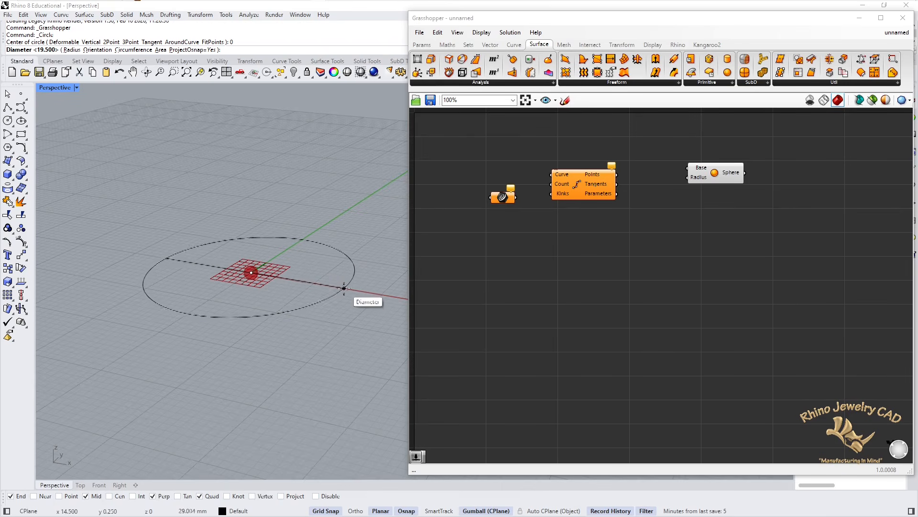
{"action": "key", "text": "shift"}
{"action": "left_click", "coordinate": [348, 290]}
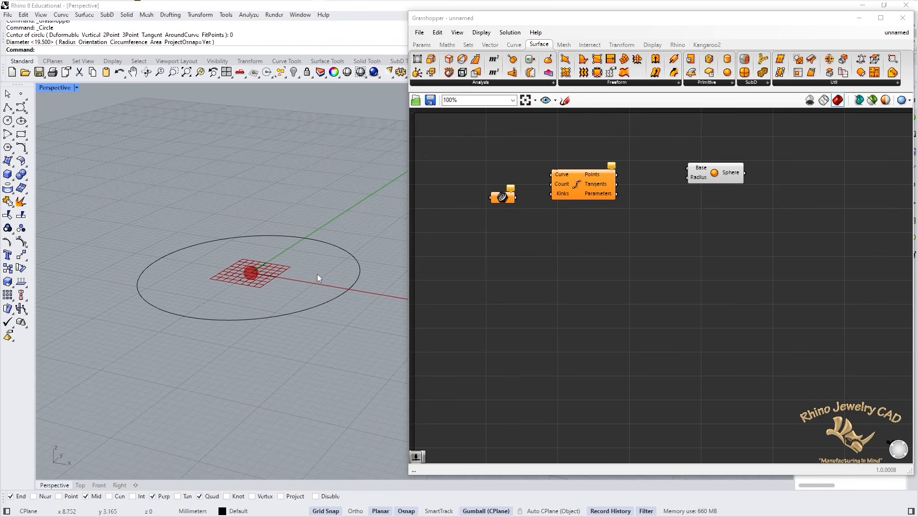
Reference the drawn circle as the single curve of the Curve parameter.
{"action": "left_click", "coordinate": [343, 248]}
{"action": "left_click", "coordinate": [357, 326]}
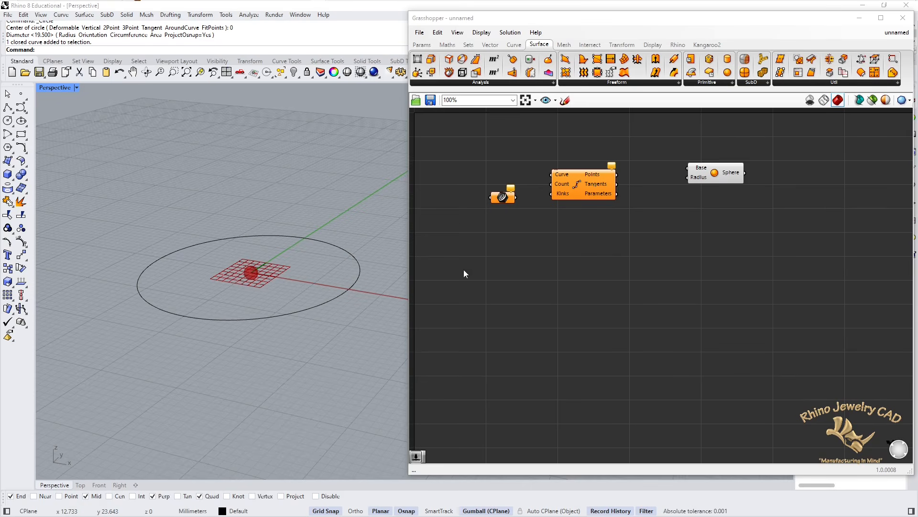
{"action": "right_click", "coordinate": [502, 197]}
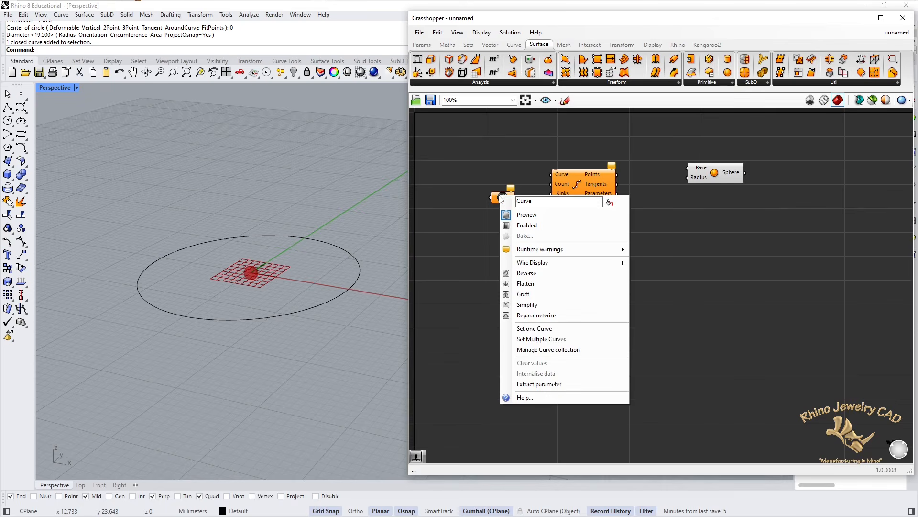
{"action": "left_click", "coordinate": [543, 329]}
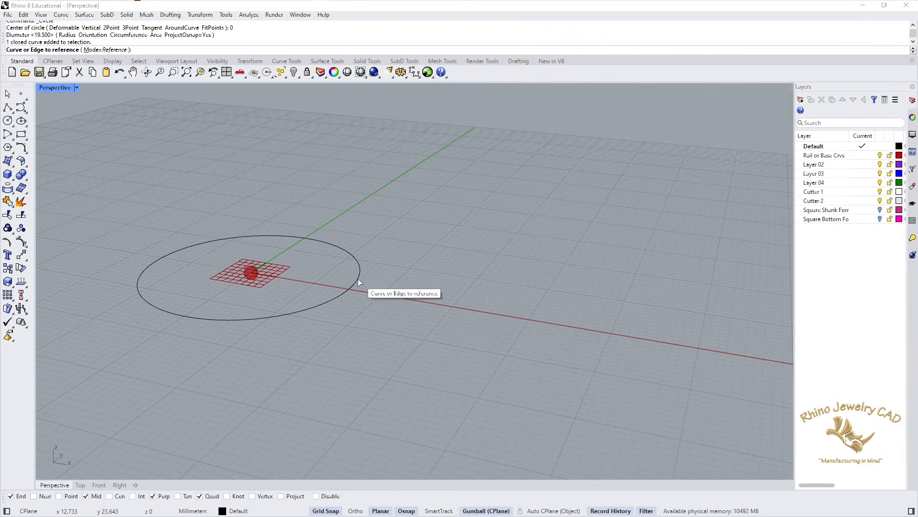
{"action": "left_click", "coordinate": [358, 281]}
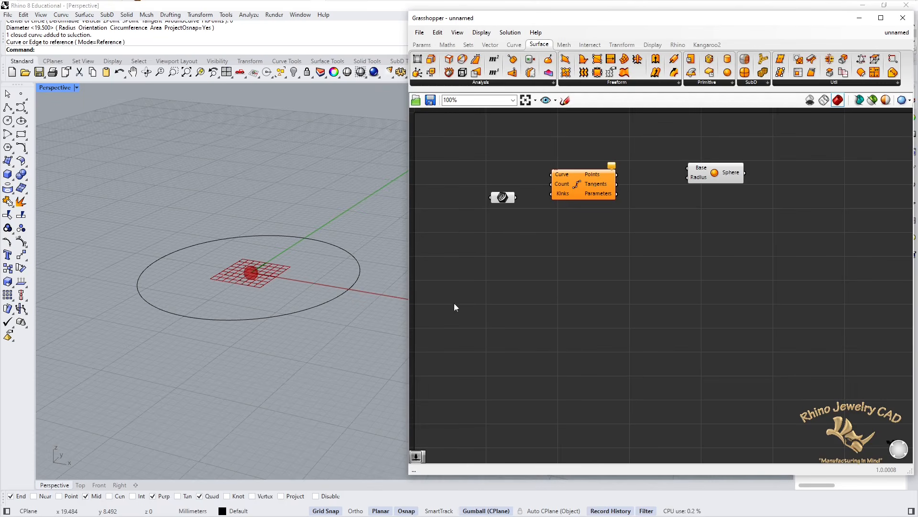
Check which curve the Curve parameter references and connect its output to the Divide Curve component's Curve input.
{"action": "left_click", "coordinate": [506, 199]}
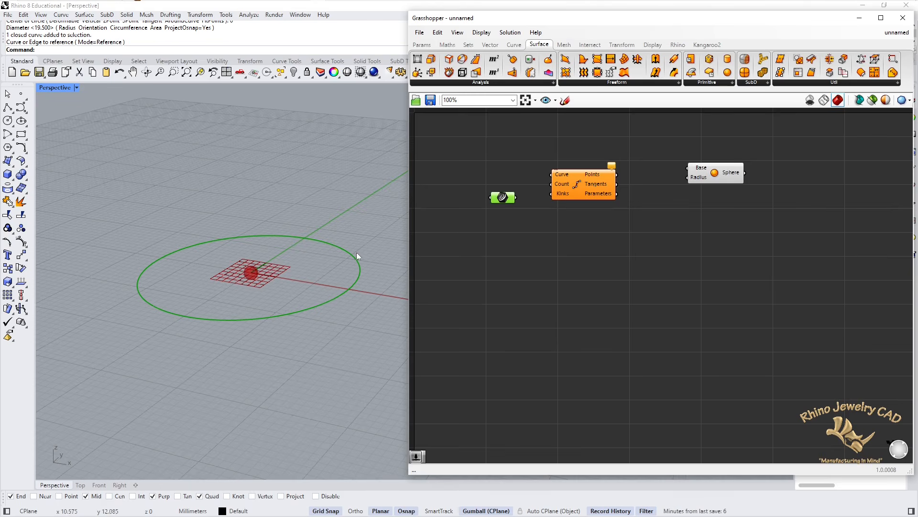
{"action": "left_click", "coordinate": [369, 320]}
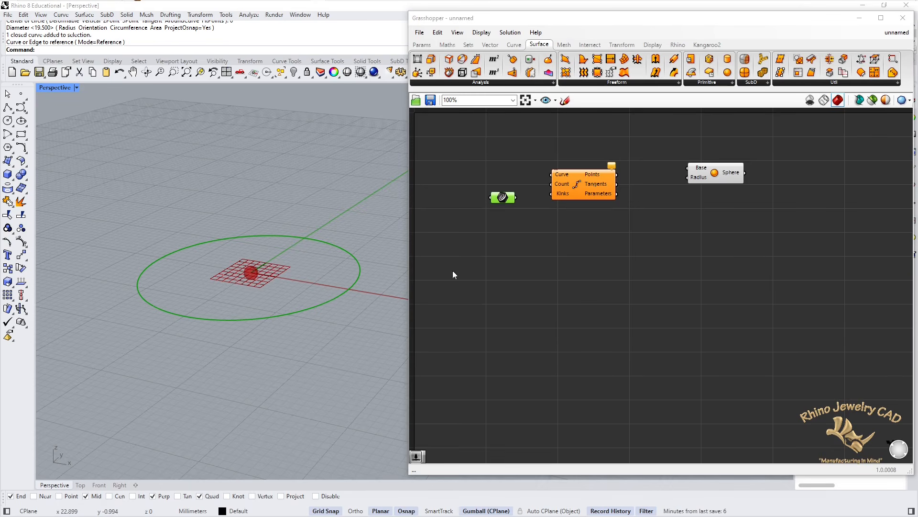
{"action": "left_click", "coordinate": [513, 268]}
{"action": "scroll", "coordinate": [523, 210], "scroll_direction": "up", "scroll_amount": 2}
{"action": "right_click_drag", "start_coordinate": [522, 209], "coordinate": [599, 231]}
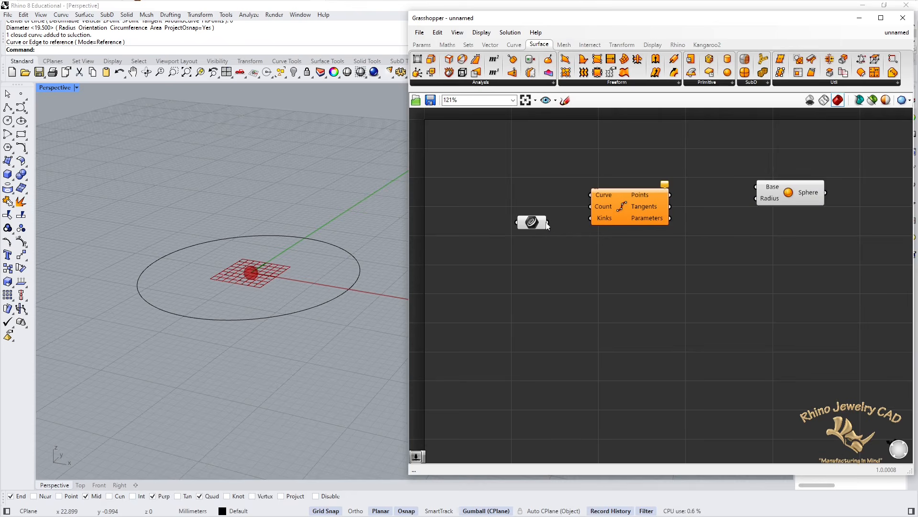
{"action": "left_click_drag", "start_coordinate": [547, 222], "coordinate": [590, 195]}
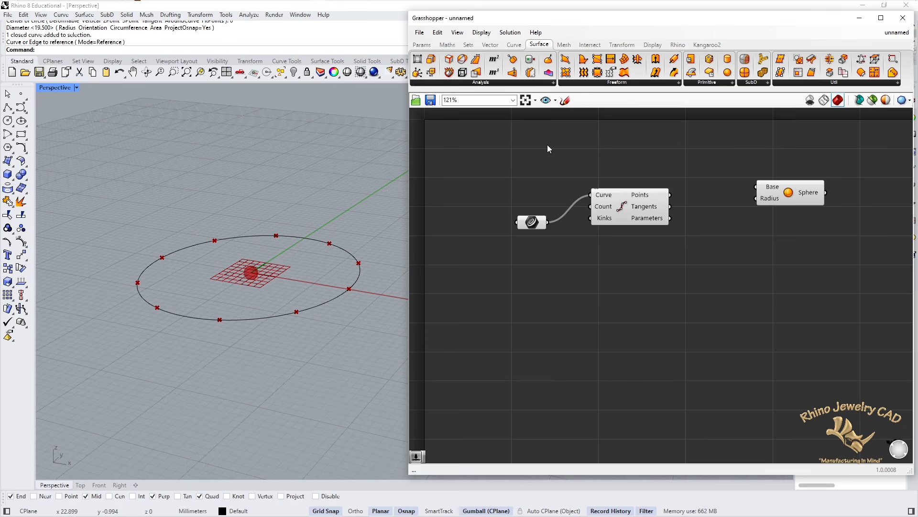
Add a Bifocals component to label the nodes and move it to an empty spot above the Curve parameter.
{"action": "double_click", "coordinate": [507, 145]}
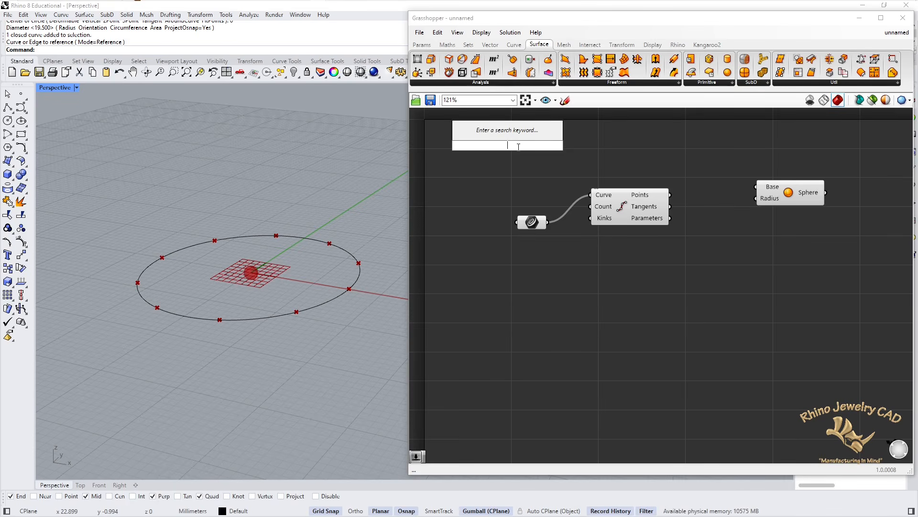
{"action": "type", "text": "bi"}
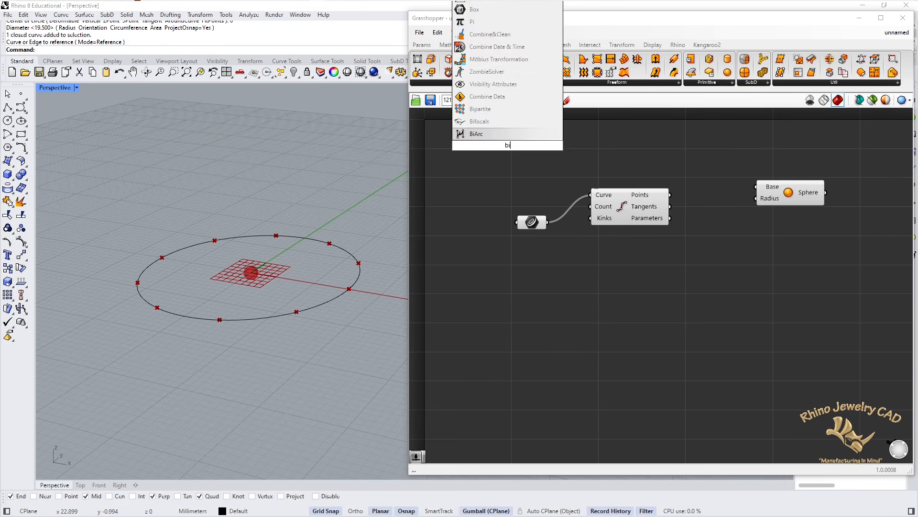
{"action": "type", "text": "f"}
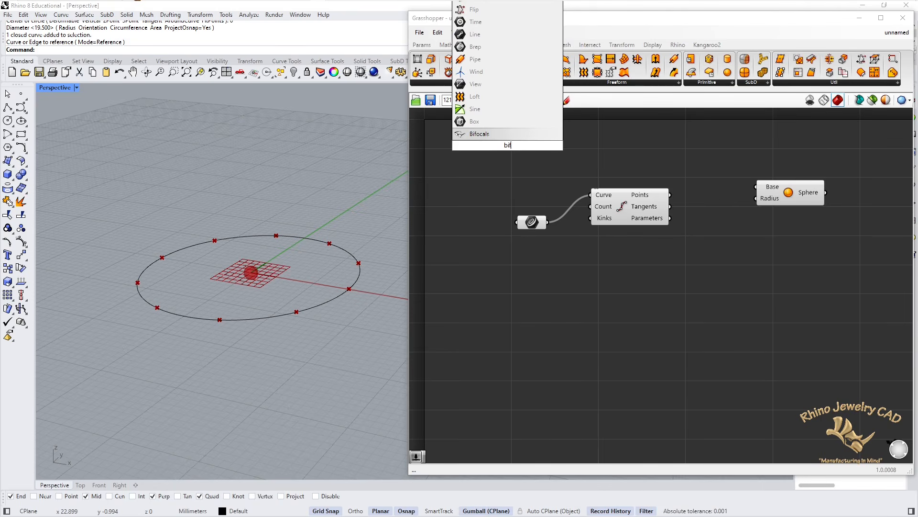
{"action": "left_click", "coordinate": [482, 134]}
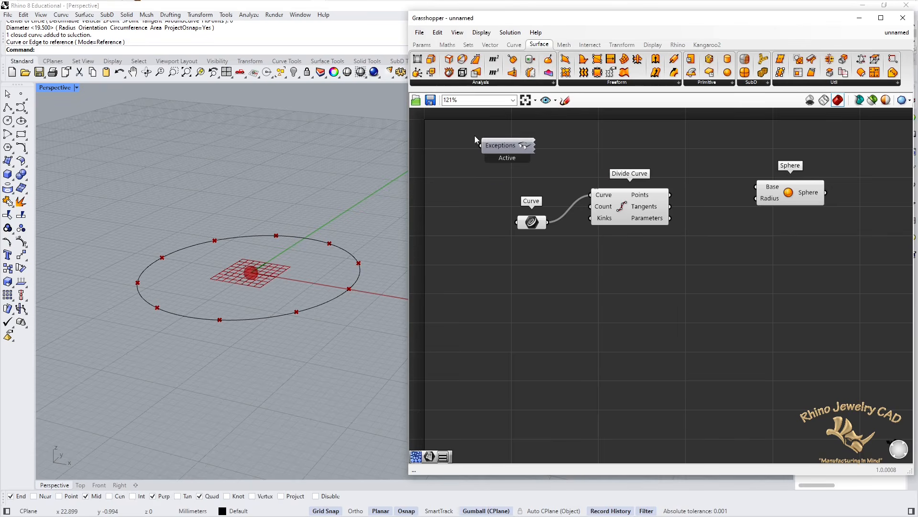
{"action": "double_click", "coordinate": [495, 145]}
{"action": "left_click_drag", "start_coordinate": [495, 145], "coordinate": [469, 137]}
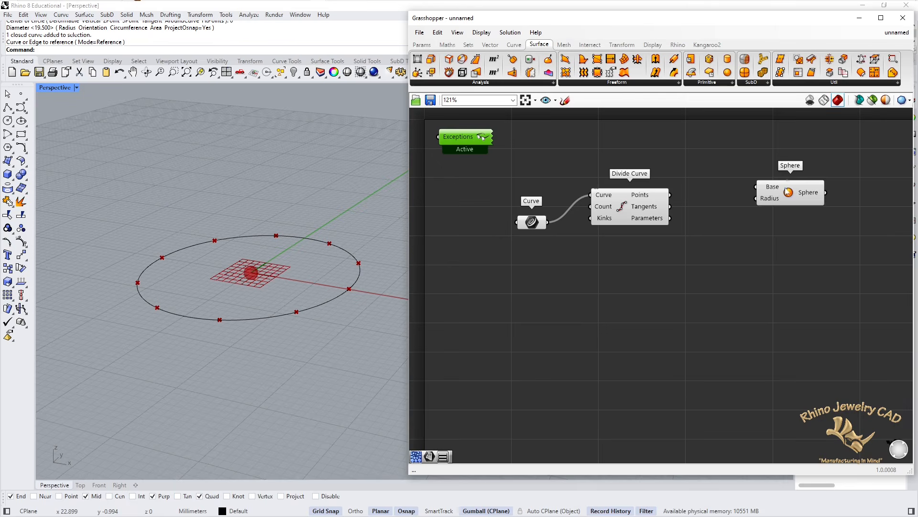
Connect the Divide Curve component's Points output to the Sphere component's Base input.
{"action": "left_click_drag", "start_coordinate": [584, 192], "coordinate": [588, 195]}
{"action": "left_click", "coordinate": [449, 45]}
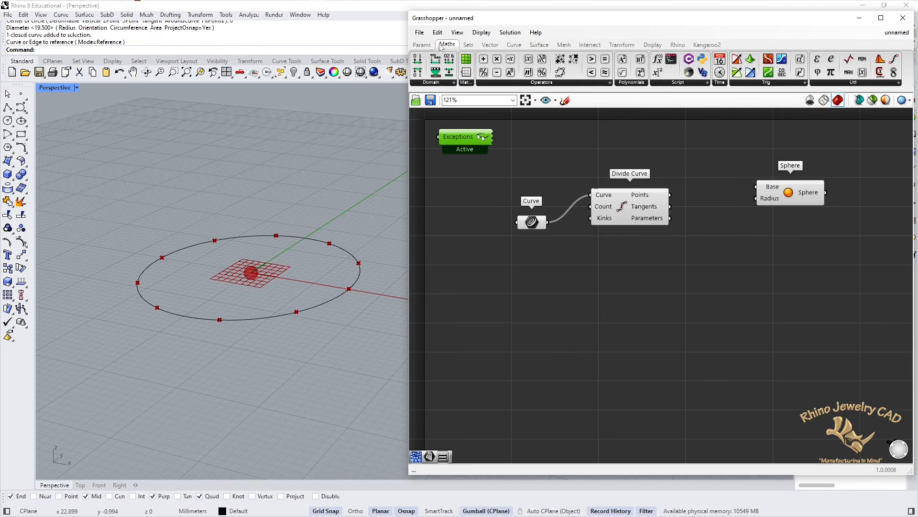
{"action": "left_click", "coordinate": [422, 45]}
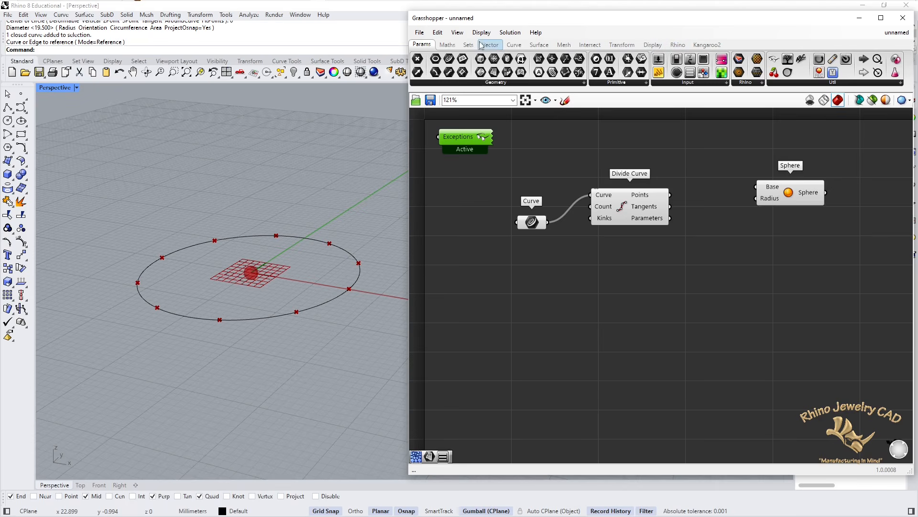
{"action": "left_click", "coordinate": [515, 44]}
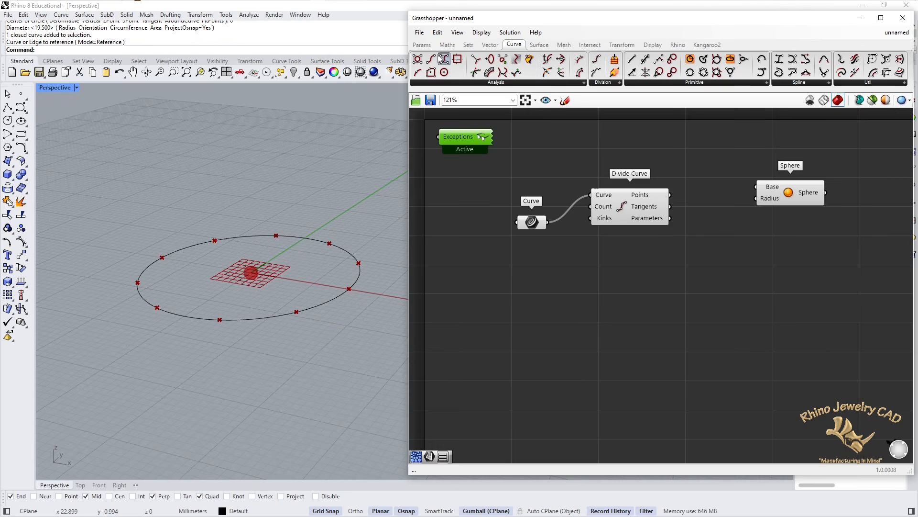
{"action": "left_click", "coordinate": [423, 47]}
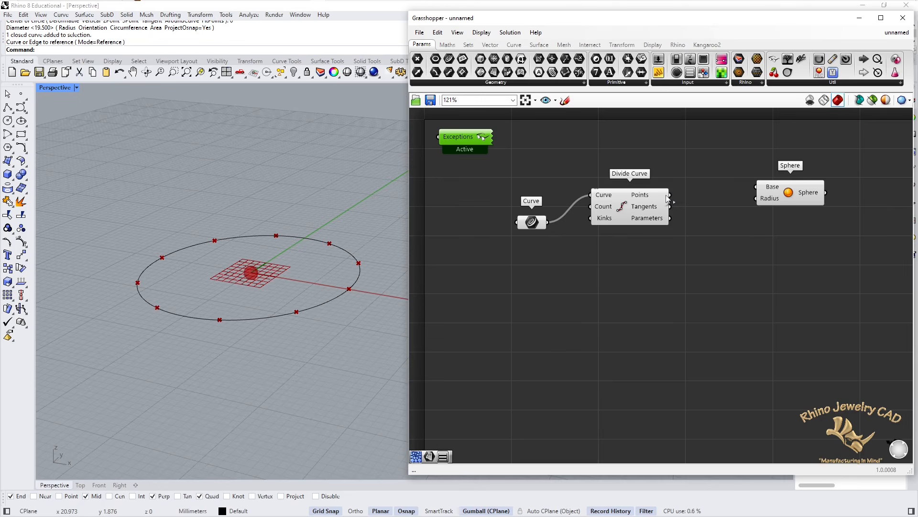
{"action": "left_click_drag", "start_coordinate": [669, 195], "coordinate": [758, 184]}
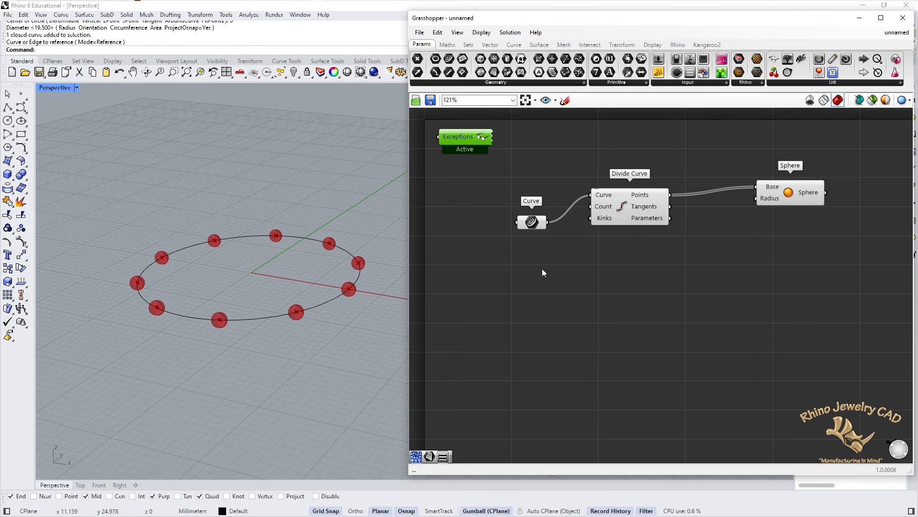
Align the Curve parameter and the Sphere component in a row with the Divide Curve component.
{"action": "left_click_drag", "start_coordinate": [535, 225], "coordinate": [531, 204]}
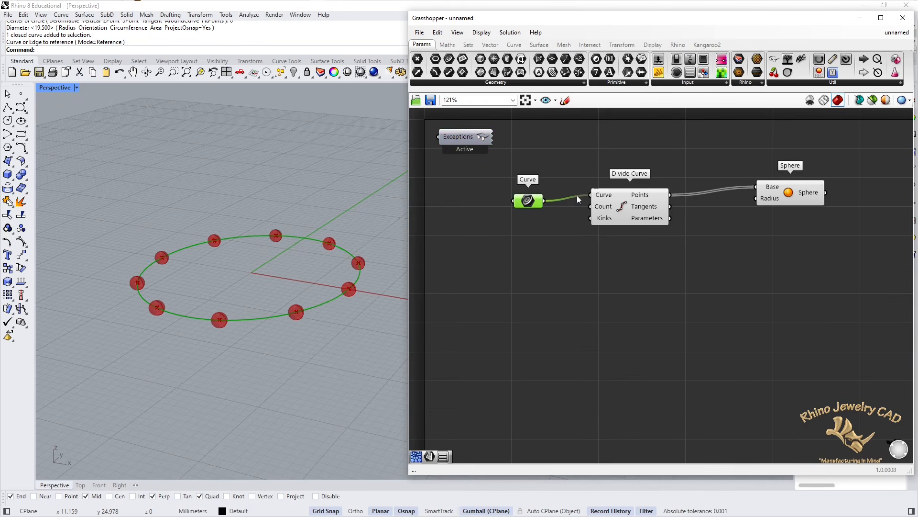
{"action": "left_click_drag", "start_coordinate": [789, 193], "coordinate": [785, 201]}
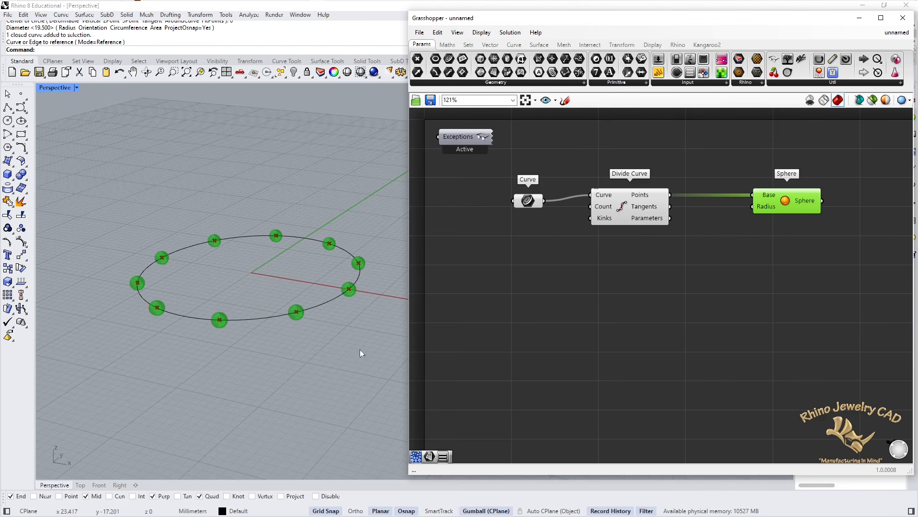
{"action": "left_click", "coordinate": [530, 202]}
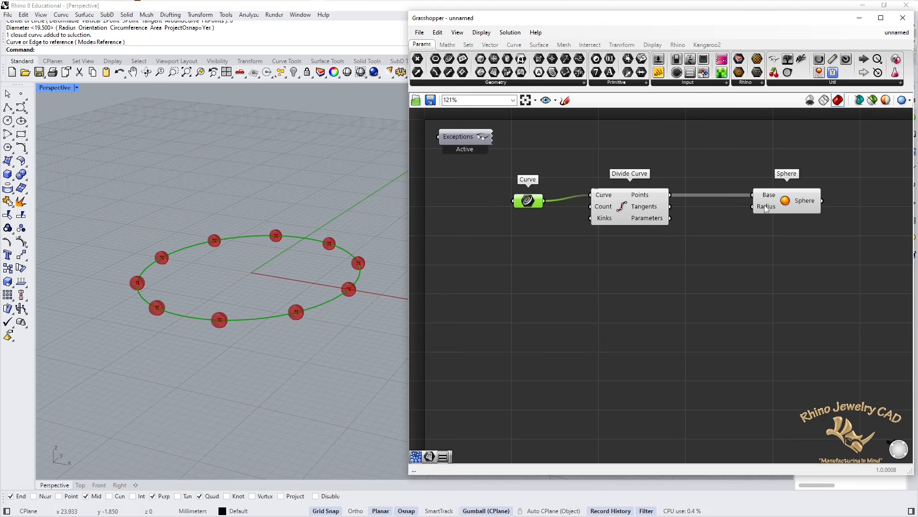
Add a Number Slider below the Curve parameter and move its value to 0.242.
{"action": "double_click", "coordinate": [537, 248]}
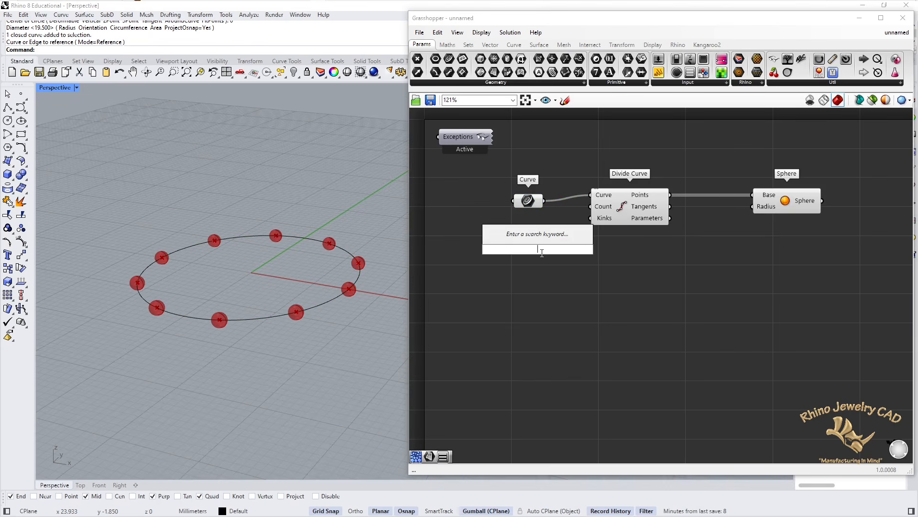
{"action": "type", "text": "number"}
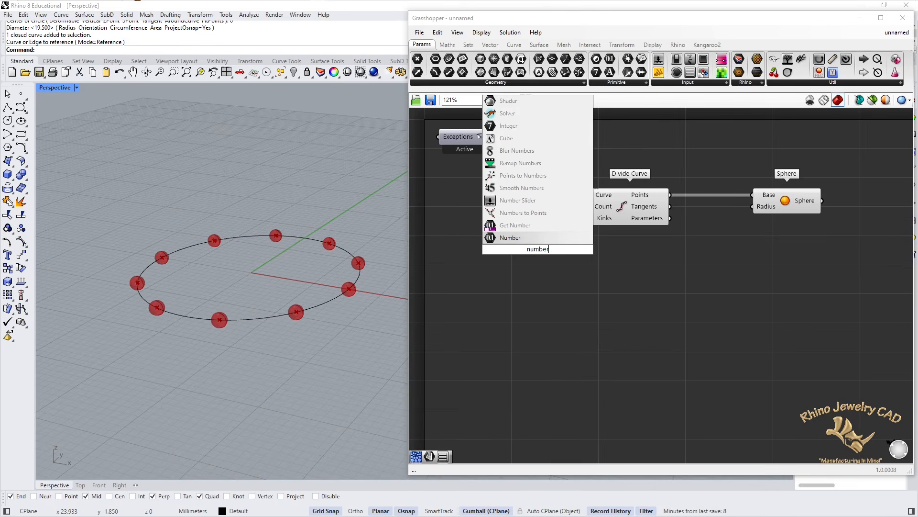
{"action": "left_click", "coordinate": [521, 200]}
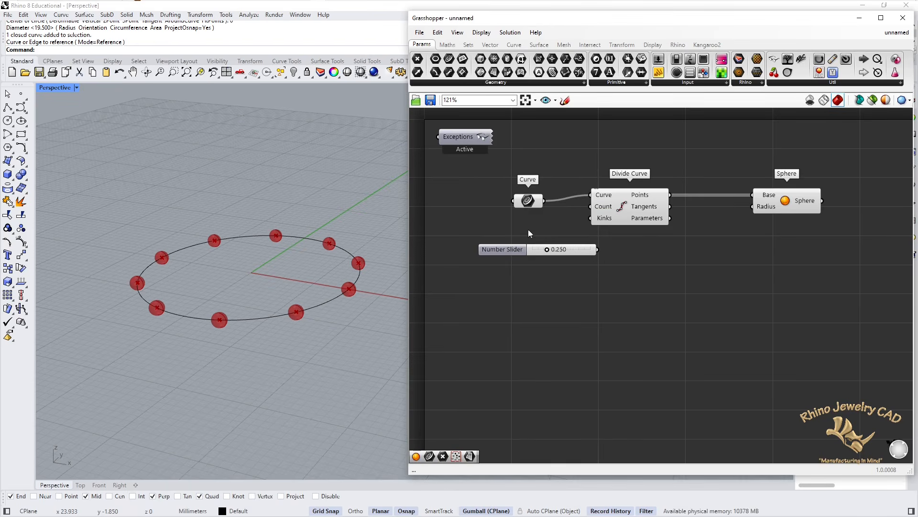
{"action": "mouse_move", "coordinate": [545, 251]}
{"action": "left_mouse_down"}
{"action": "mouse_move", "coordinate": [527, 253]}
{"action": "mouse_move", "coordinate": [546, 252]}
{"action": "left_mouse_up"}
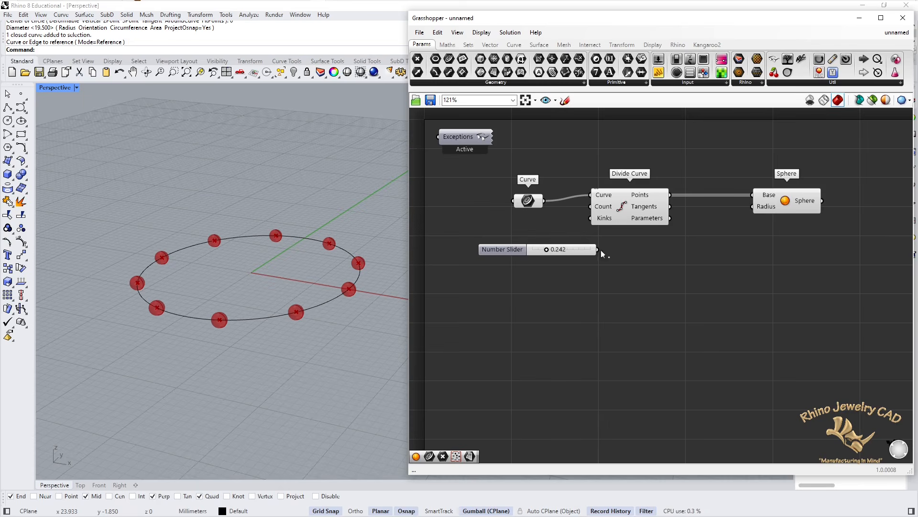
Set the number slider's minimum to 1, try 200 as its current value and commit the changes.
{"action": "right_click", "coordinate": [550, 250]}
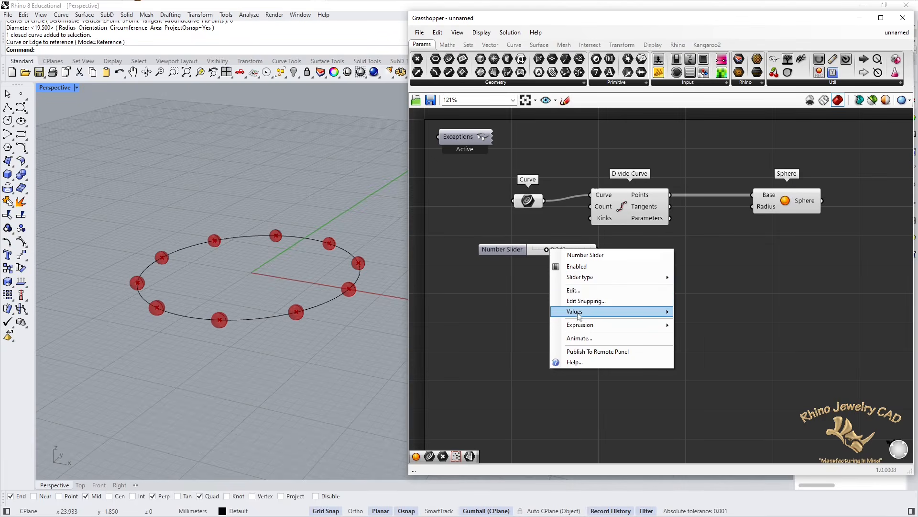
{"action": "mouse_move", "coordinate": [580, 315]}
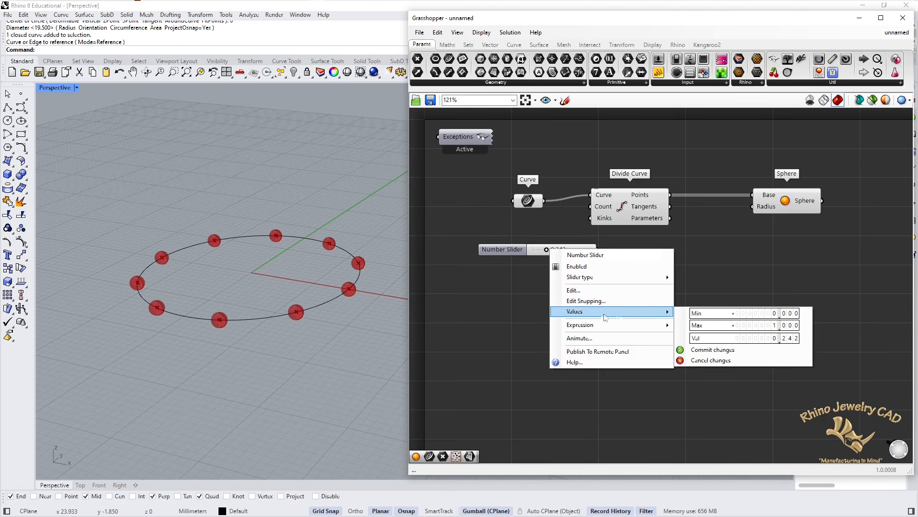
{"action": "left_click", "coordinate": [769, 316]}
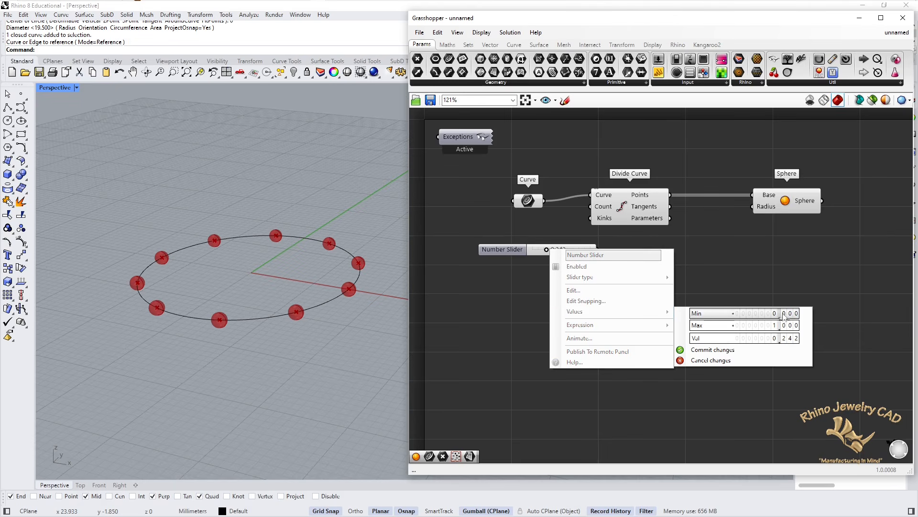
{"action": "type", "text": "1"}
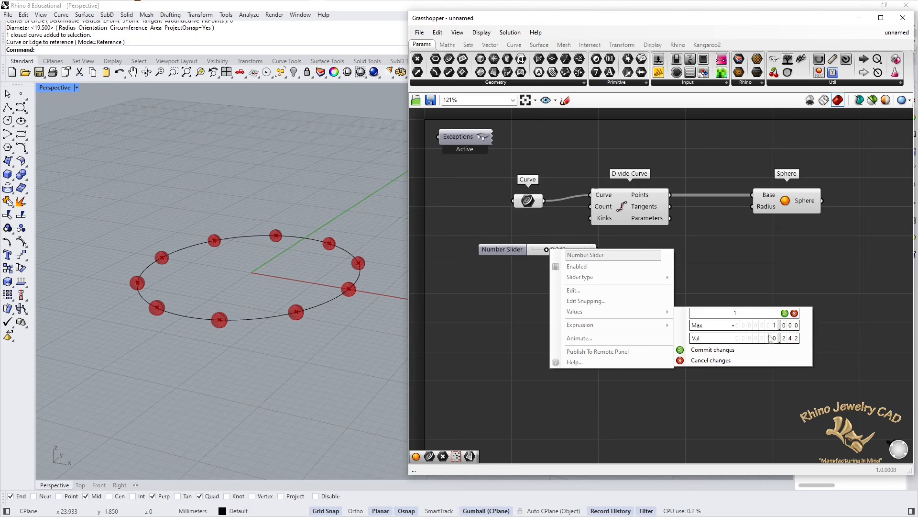
{"action": "key", "text": "Return"}
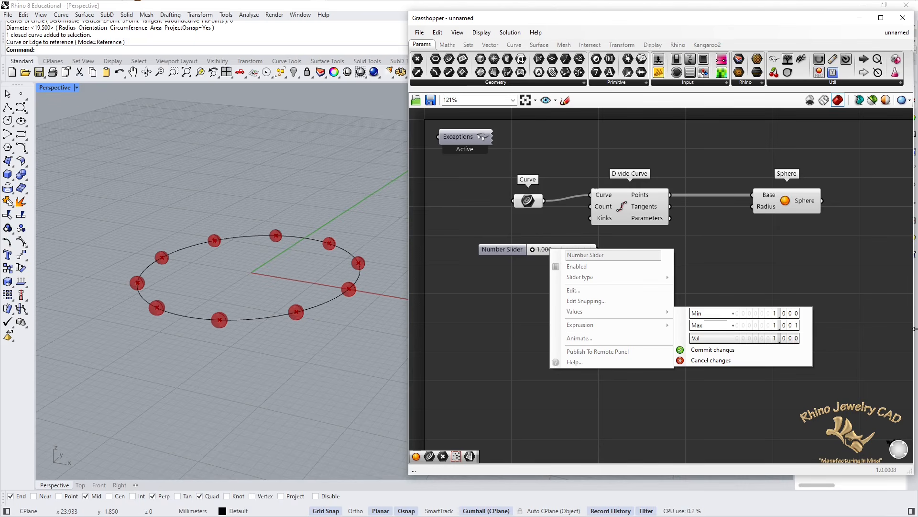
{"action": "type", "text": "200"}
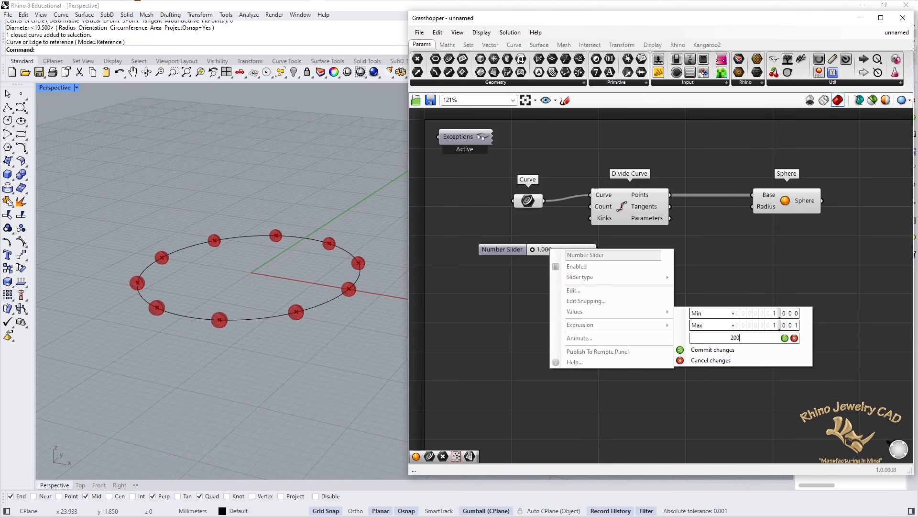
{"action": "left_click", "coordinate": [718, 354]}
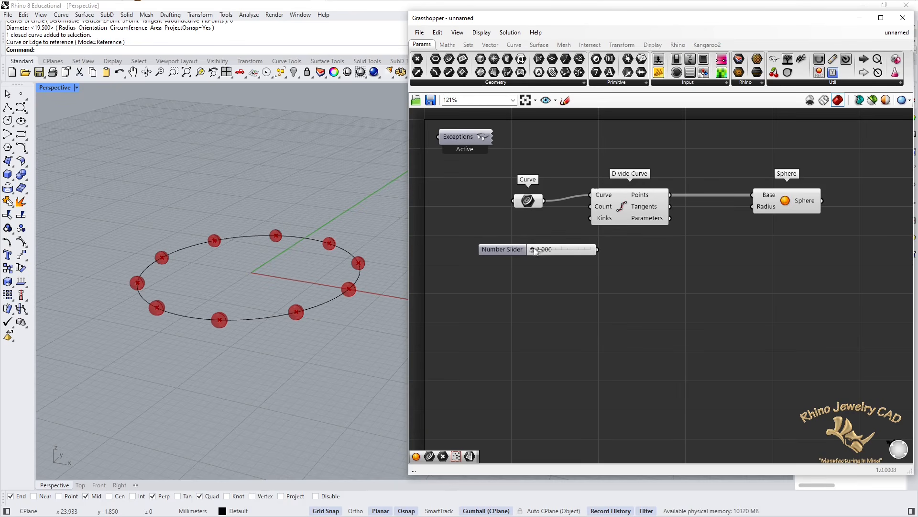
Move the number slider farther away from the Divide Curve component and connect its output to the Count input.
{"action": "left_click_drag", "start_coordinate": [571, 251], "coordinate": [539, 250]}
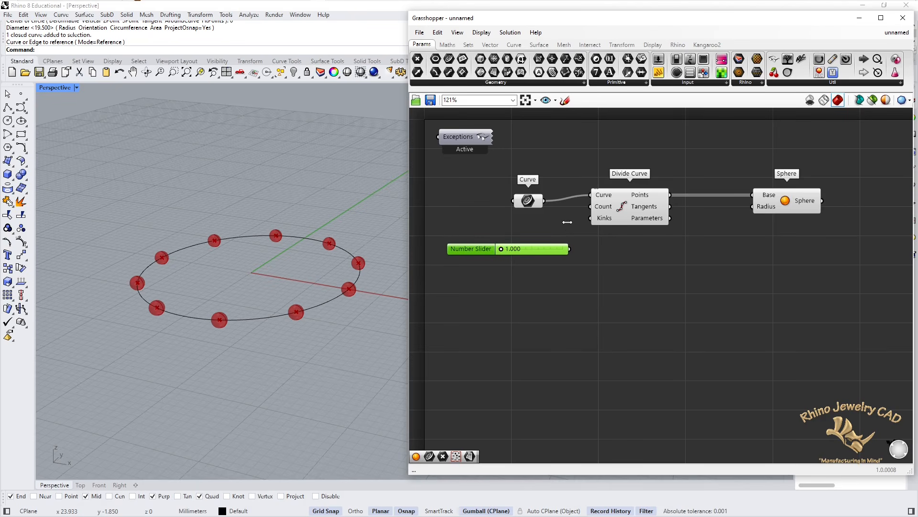
{"action": "left_click_drag", "start_coordinate": [566, 249], "coordinate": [590, 206]}
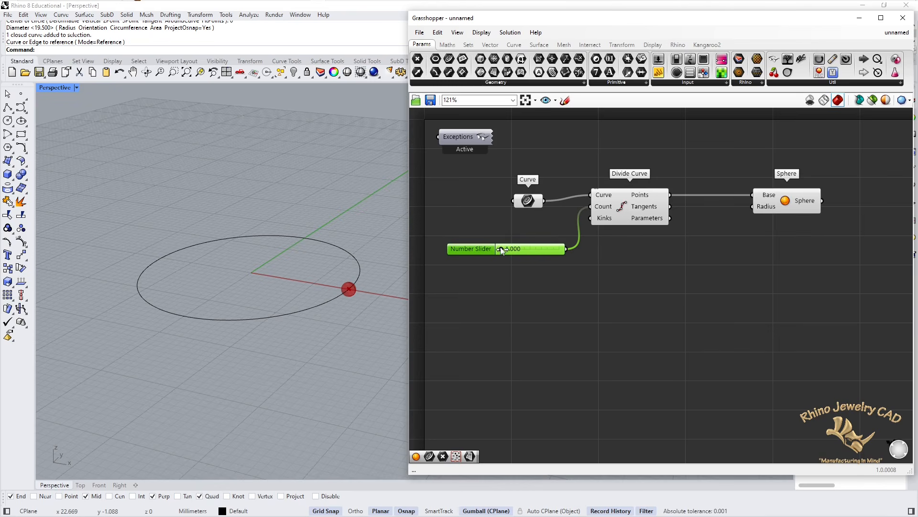
Try to set the maximum of the slider feeding the Count input to 200.
{"action": "scroll", "coordinate": [498, 253], "scroll_direction": "up", "scroll_amount": 3}
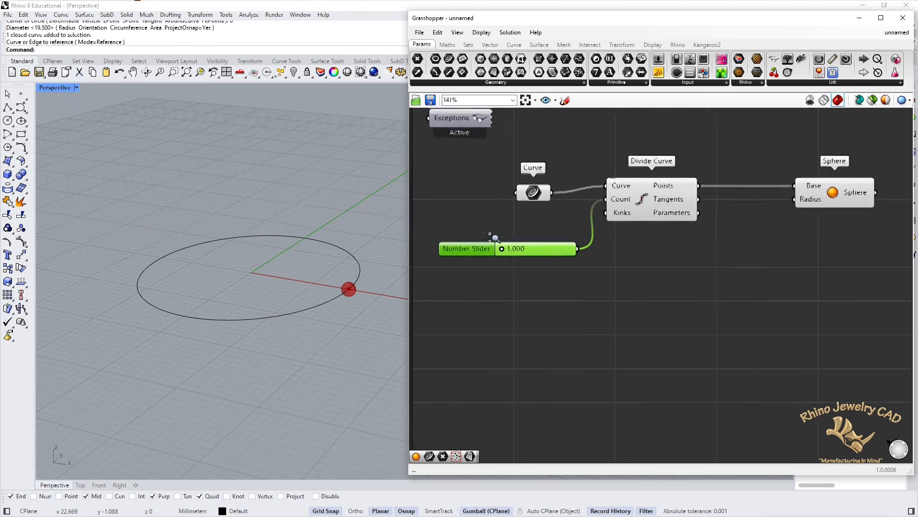
{"action": "right_click", "coordinate": [516, 248]}
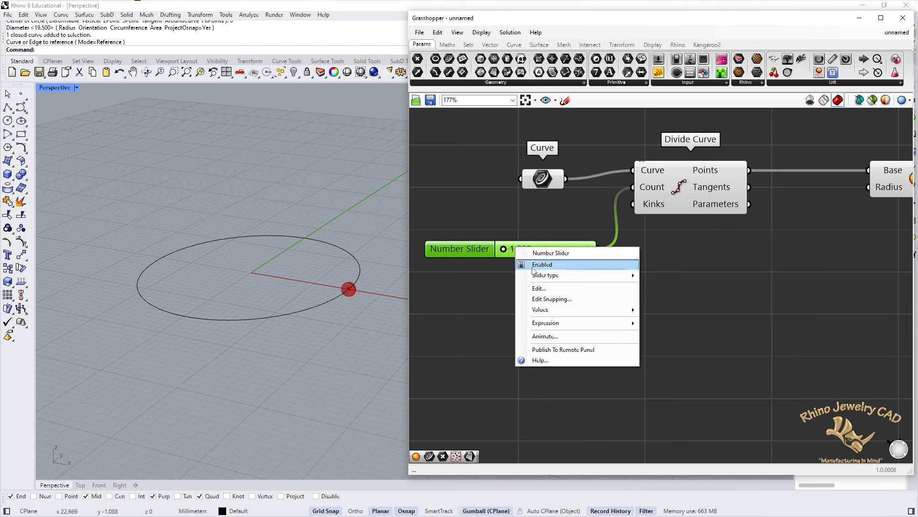
{"action": "mouse_move", "coordinate": [550, 311]}
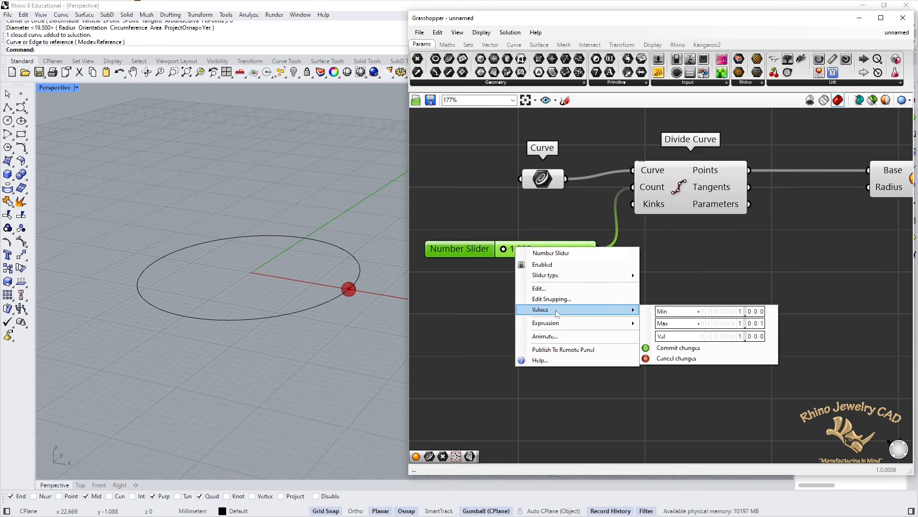
{"action": "left_click", "coordinate": [741, 328]}
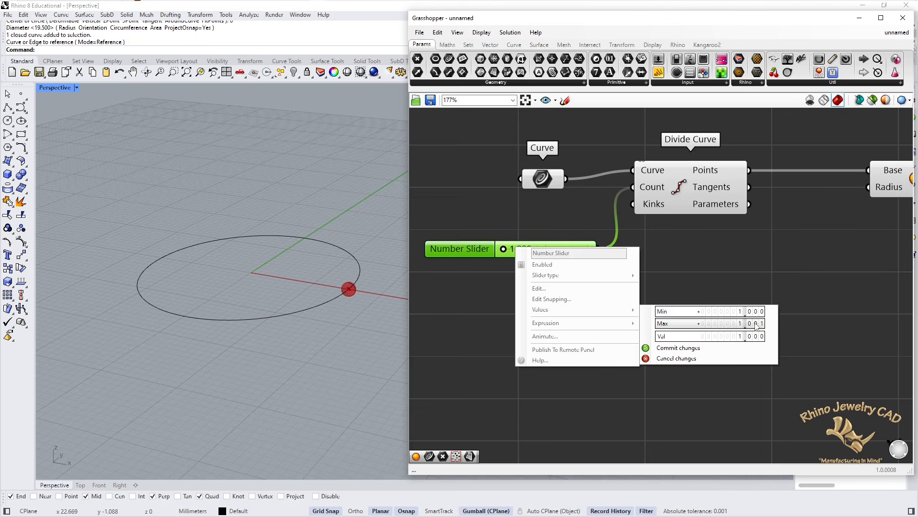
{"action": "double_click", "coordinate": [756, 326]}
{"action": "type", "text": "200"}
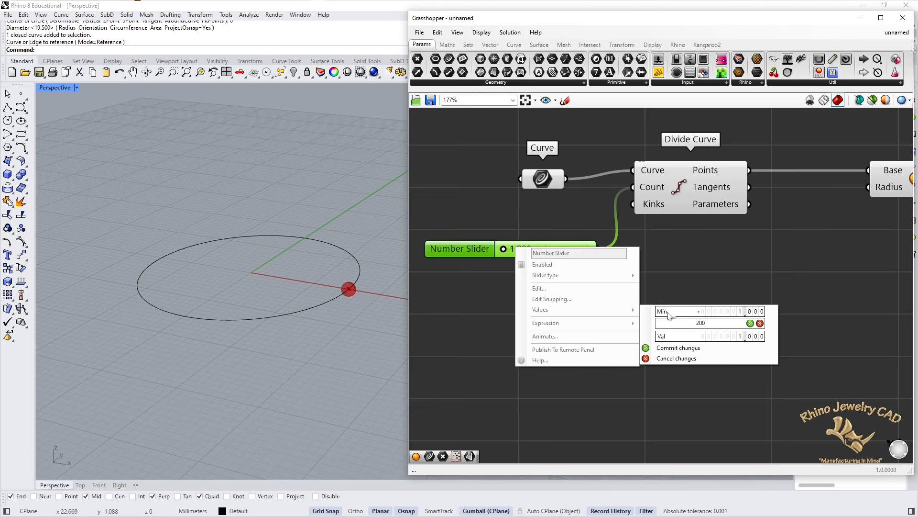
{"action": "left_click", "coordinate": [681, 349]}
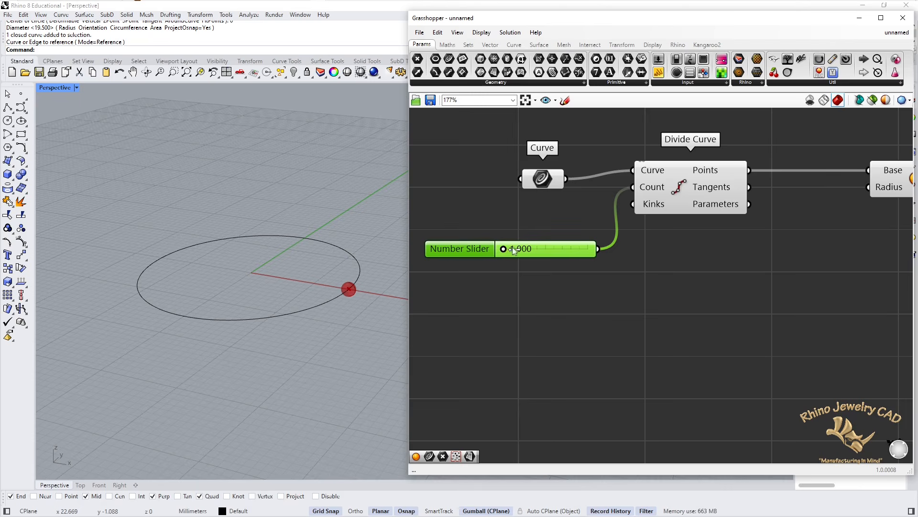
Enter and accept 200 as the count slider's maximum, commit the changes, and slide its value to 51.725.
{"action": "right_click", "coordinate": [544, 248]}
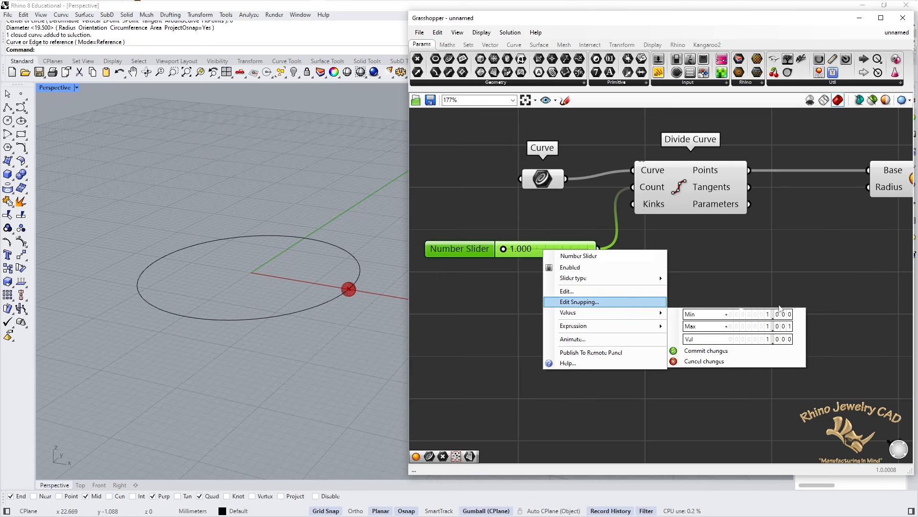
{"action": "mouse_move", "coordinate": [600, 313]}
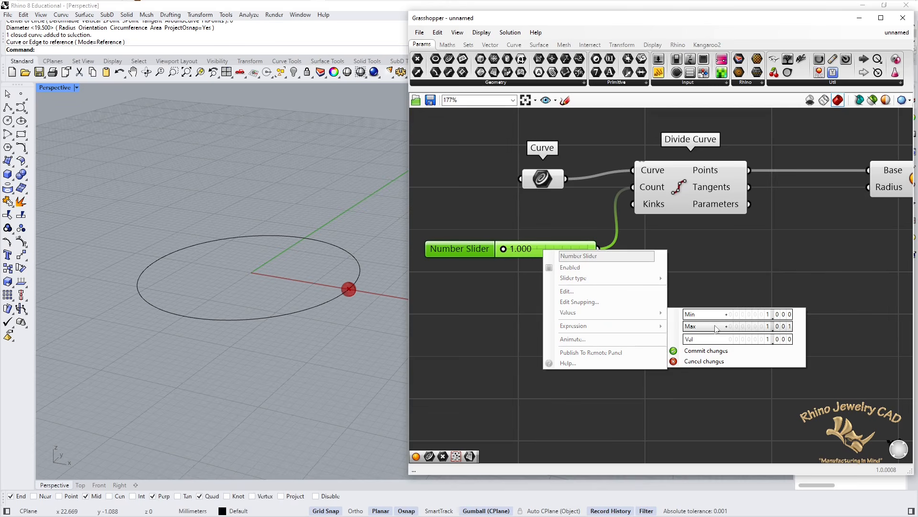
{"action": "double_click", "coordinate": [777, 332]}
{"action": "type", "text": "200"}
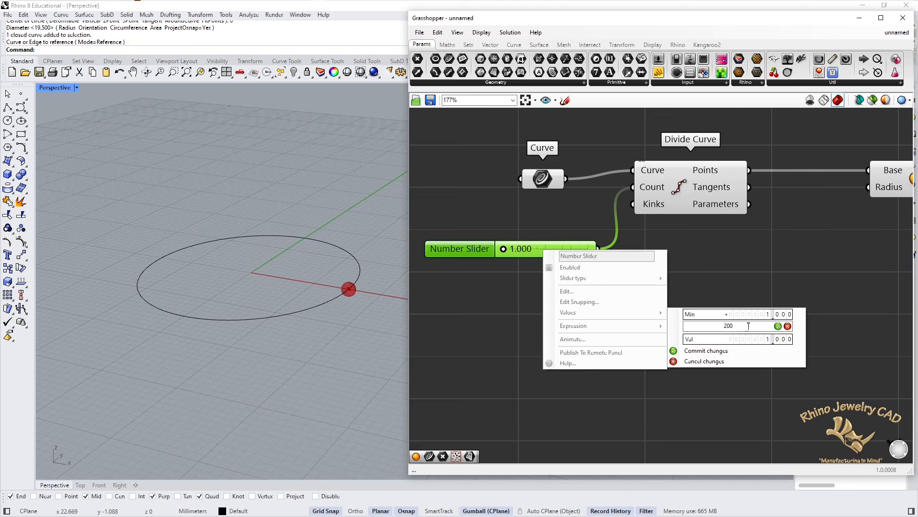
{"action": "left_click", "coordinate": [778, 326]}
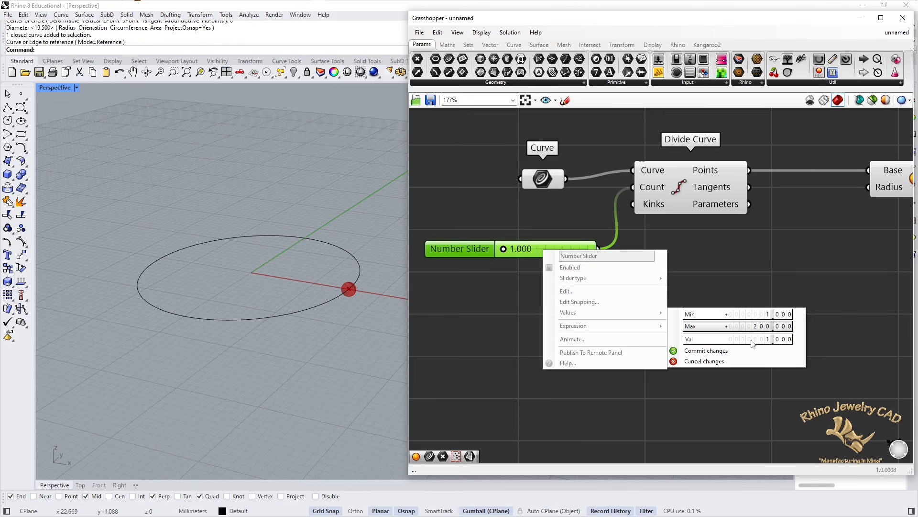
{"action": "left_click", "coordinate": [692, 351]}
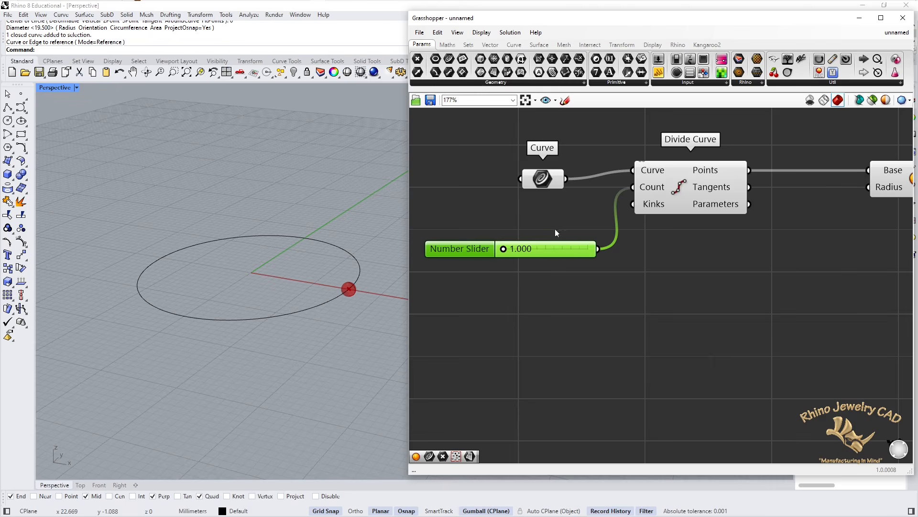
{"action": "left_click_drag", "start_coordinate": [505, 251], "coordinate": [525, 249]}
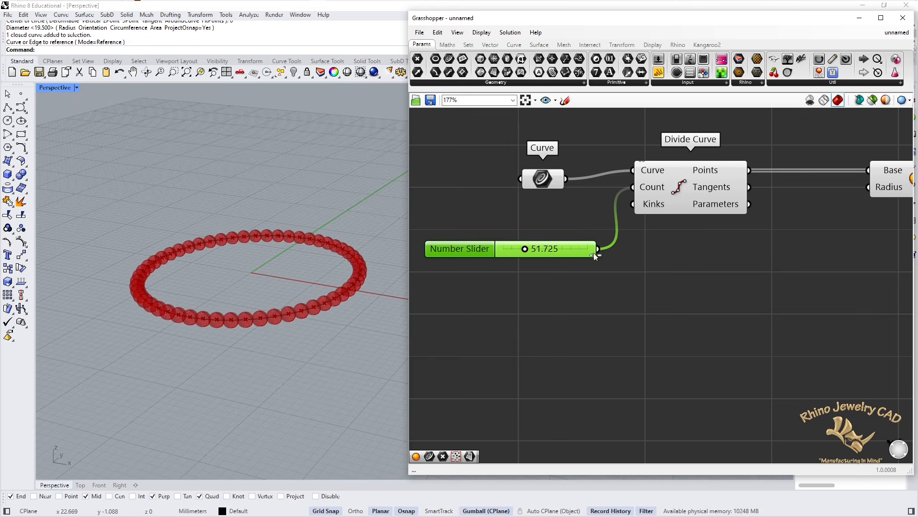
{"action": "left_click", "coordinate": [610, 302]}
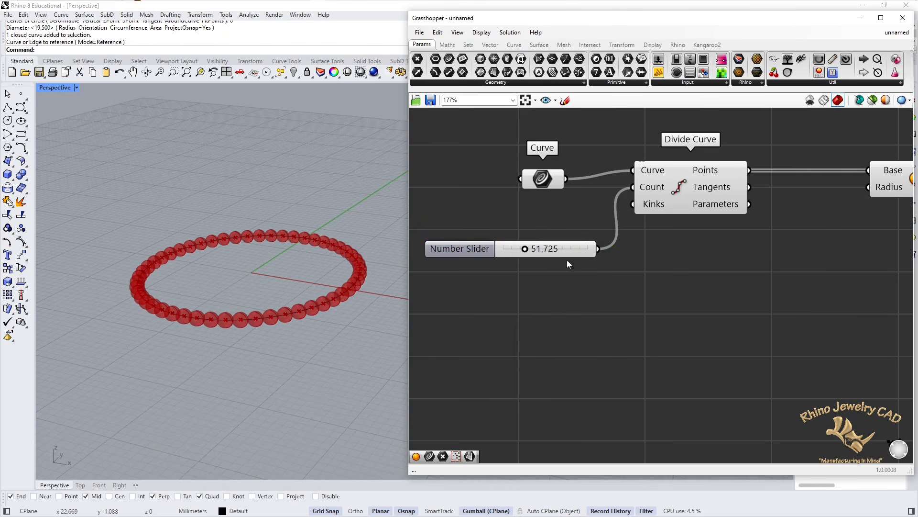
Duplicate the count slider, placing the copy below the Divide Curve component, and connect it to the Sphere component's Radius input.
{"action": "left_click_drag", "start_coordinate": [568, 256], "coordinate": [570, 255]}
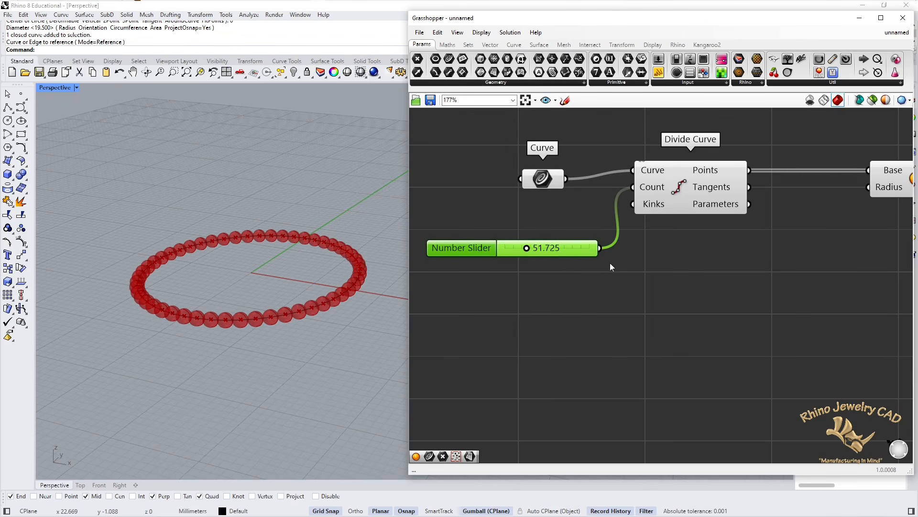
{"action": "left_click", "coordinate": [779, 292]}
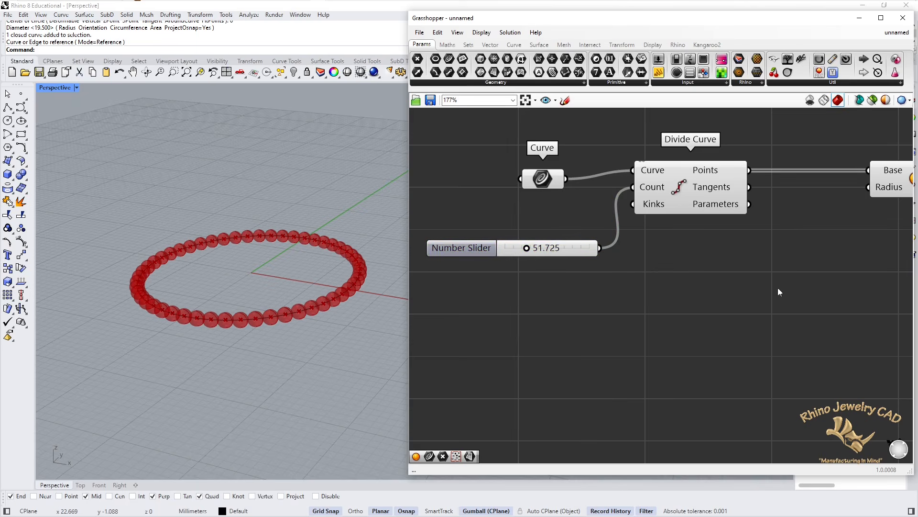
{"action": "key", "text": "ctrl+v"}
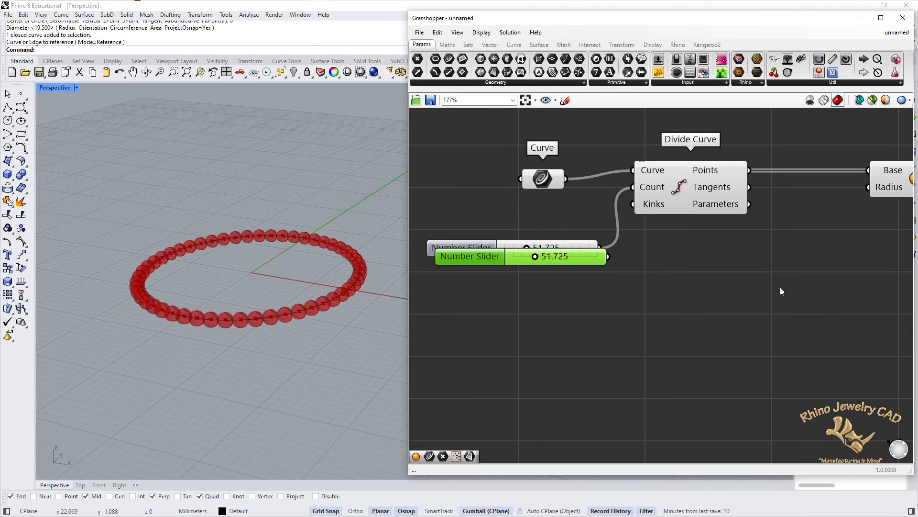
{"action": "left_click_drag", "start_coordinate": [604, 262], "coordinate": [842, 277]}
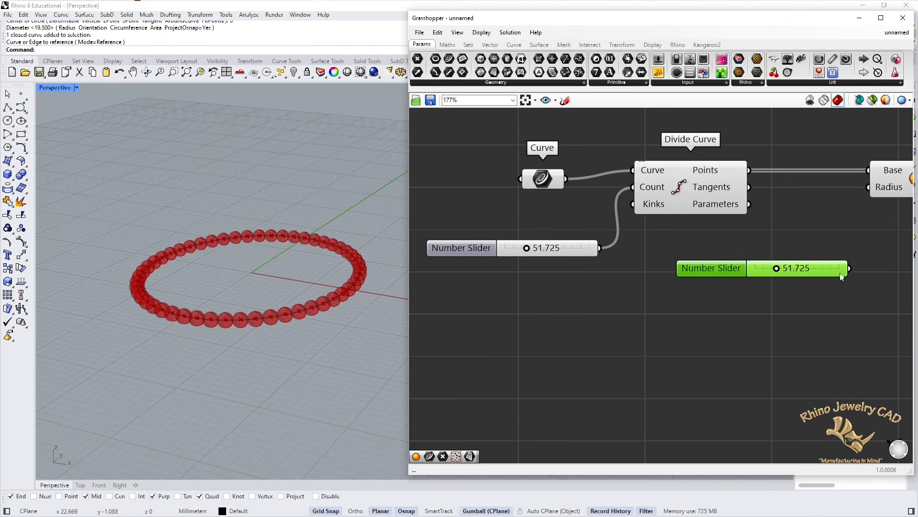
{"action": "scroll", "coordinate": [751, 341], "scroll_direction": "down", "scroll_amount": 4}
{"action": "right_click_drag", "start_coordinate": [708, 342], "coordinate": [697, 326]}
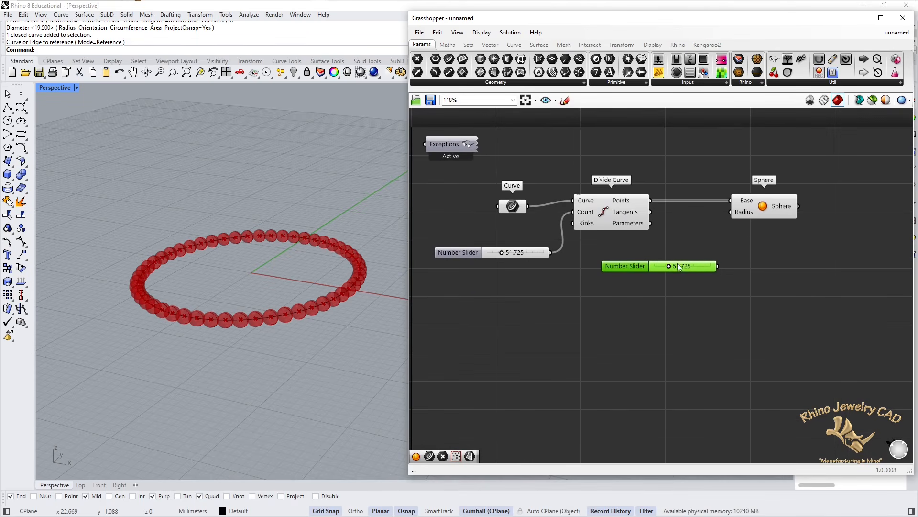
{"action": "left_click_drag", "start_coordinate": [674, 267], "coordinate": [651, 253]}
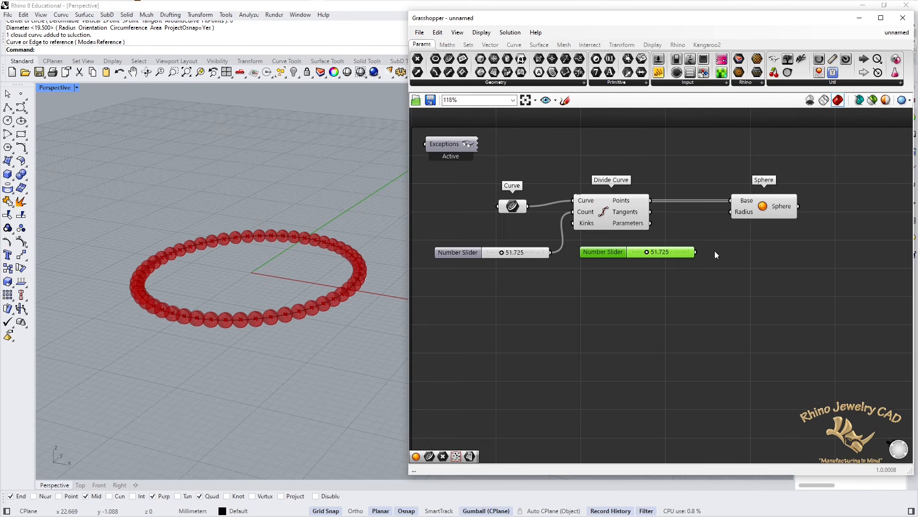
{"action": "left_click_drag", "start_coordinate": [696, 252], "coordinate": [732, 212]}
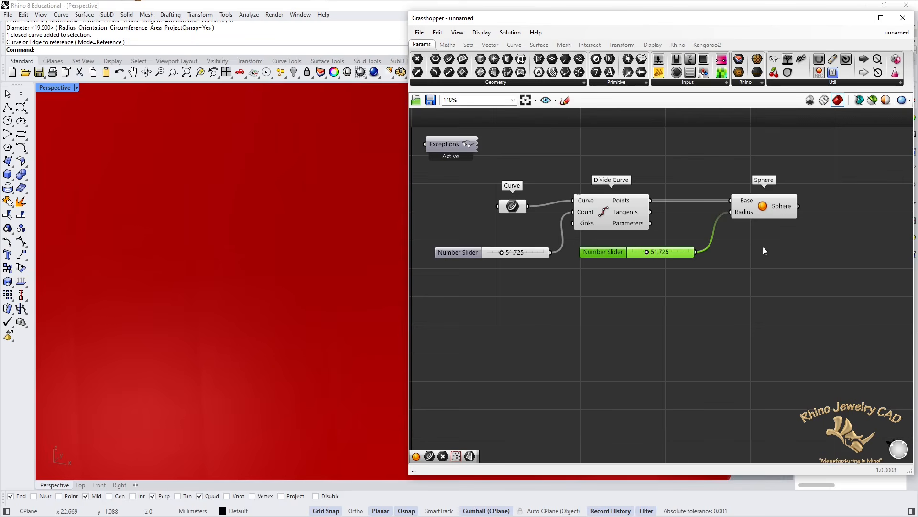
Set the minimum of the number slider feeding the Sphere component's Radius input to 0.1.
{"action": "right_click", "coordinate": [657, 254]}
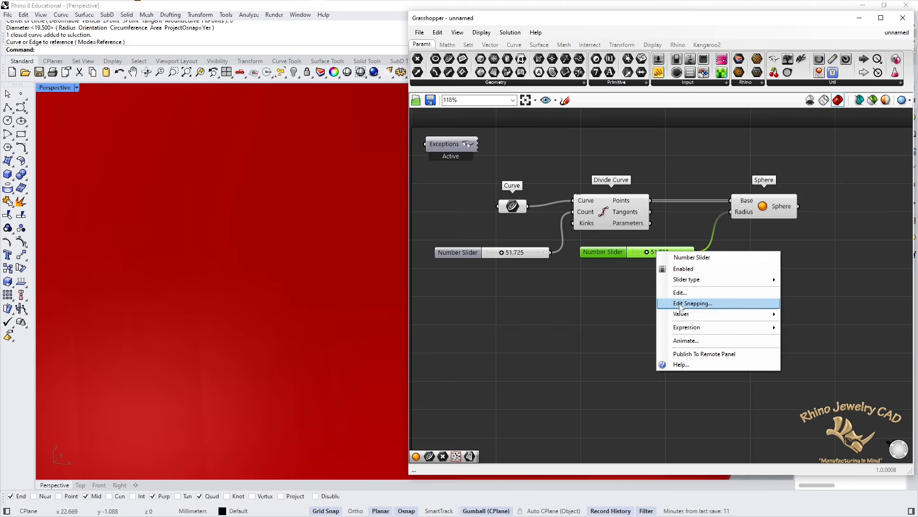
{"action": "mouse_move", "coordinate": [685, 318]}
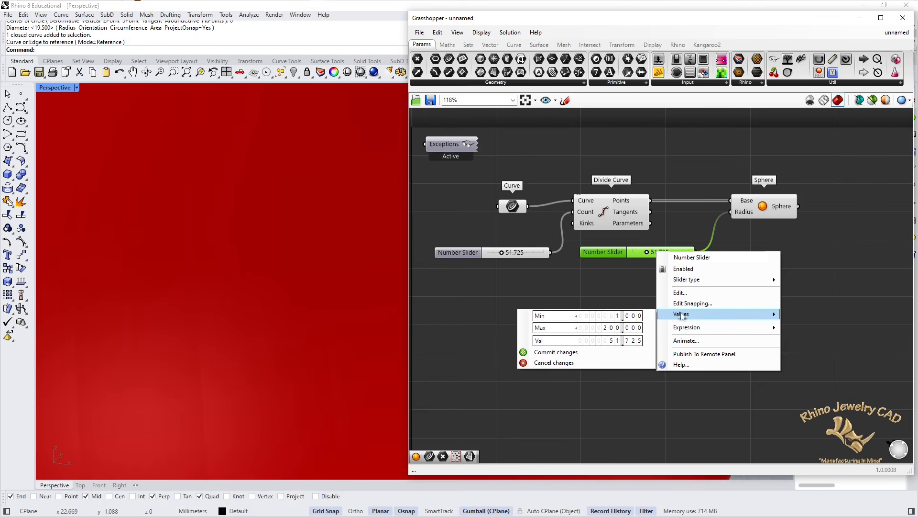
{"action": "left_click", "coordinate": [610, 317]}
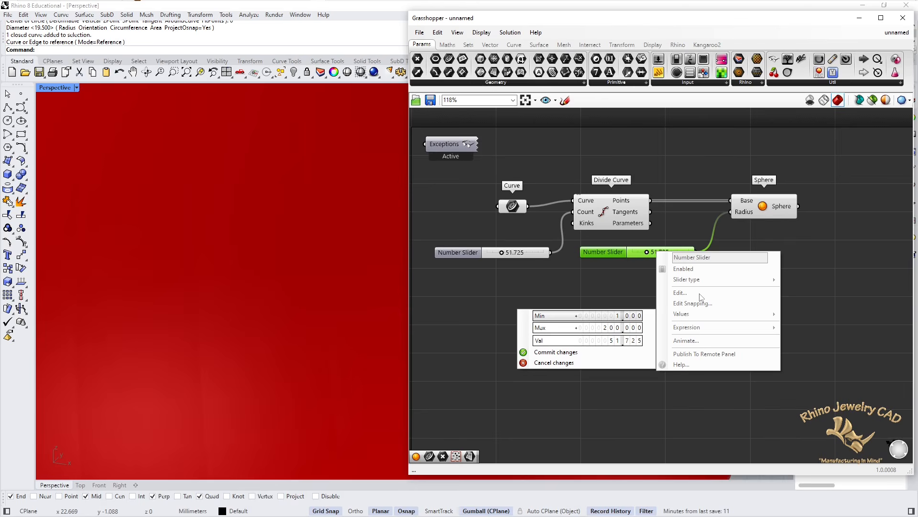
{"action": "type", "text": ".1"}
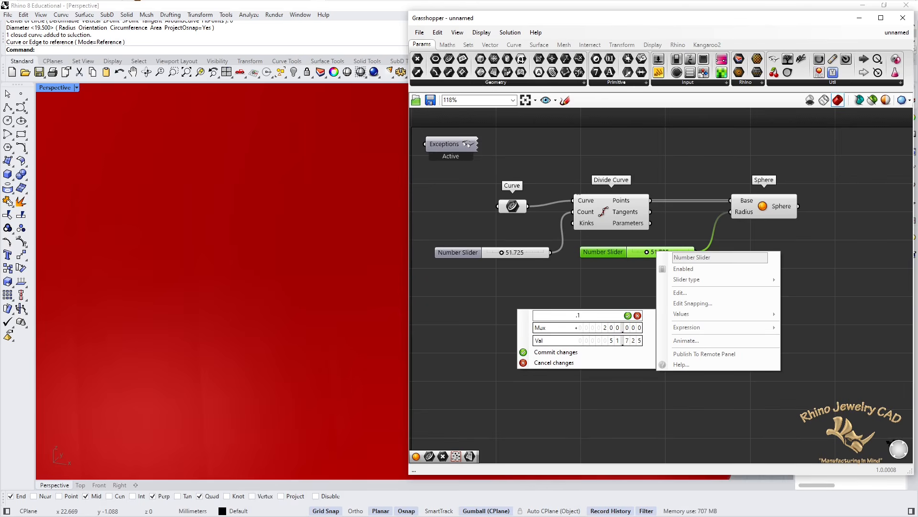
{"action": "left_click", "coordinate": [628, 315]}
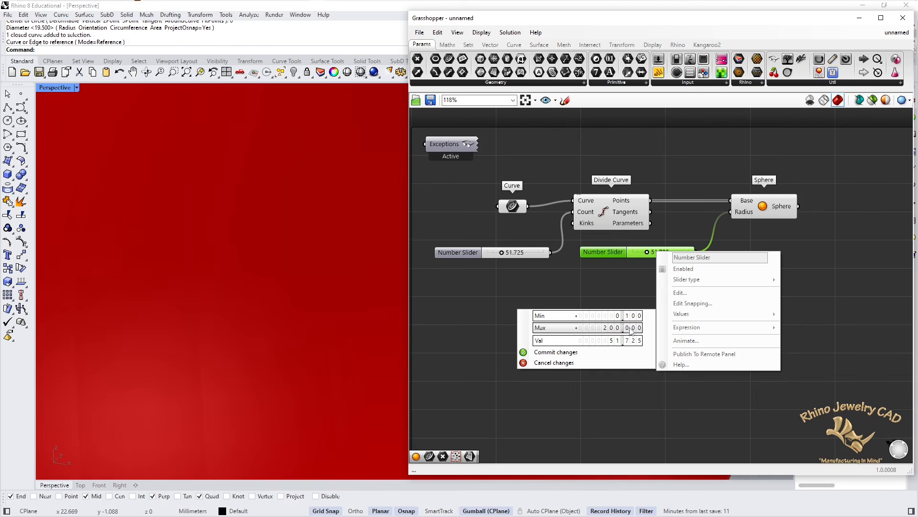
Set the radius slider's maximum to 1 and commit the slider changes.
{"action": "mouse_move", "coordinate": [618, 326]}
{"action": "left_mouse_down"}
{"action": "mouse_move", "coordinate": [622, 380]}
{"action": "mouse_move", "coordinate": [617, 330]}
{"action": "left_mouse_up"}
{"action": "double_click", "coordinate": [620, 327]}
{"action": "type", "text": "1"}
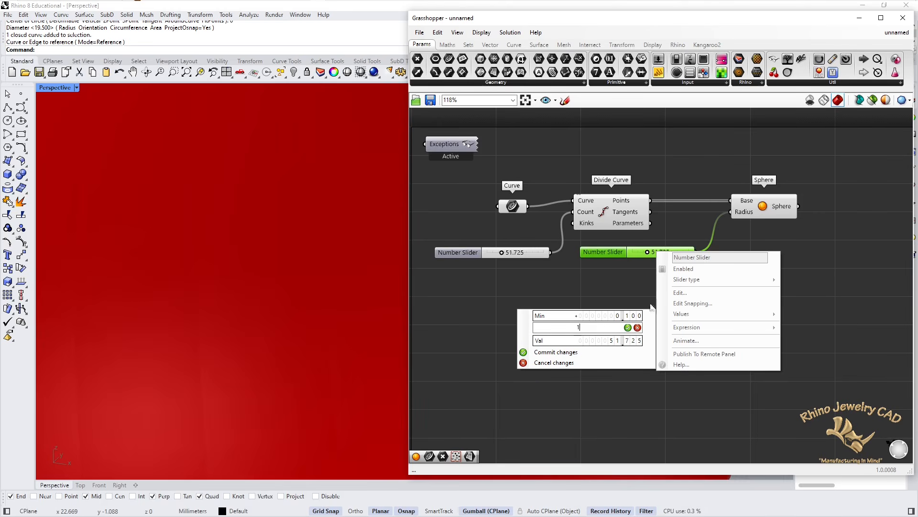
{"action": "left_click", "coordinate": [629, 329]}
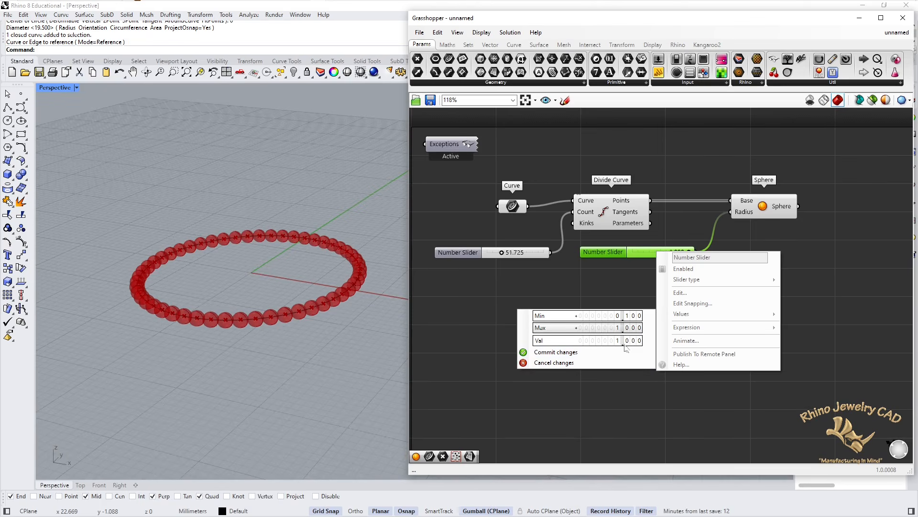
{"action": "left_click", "coordinate": [557, 353]}
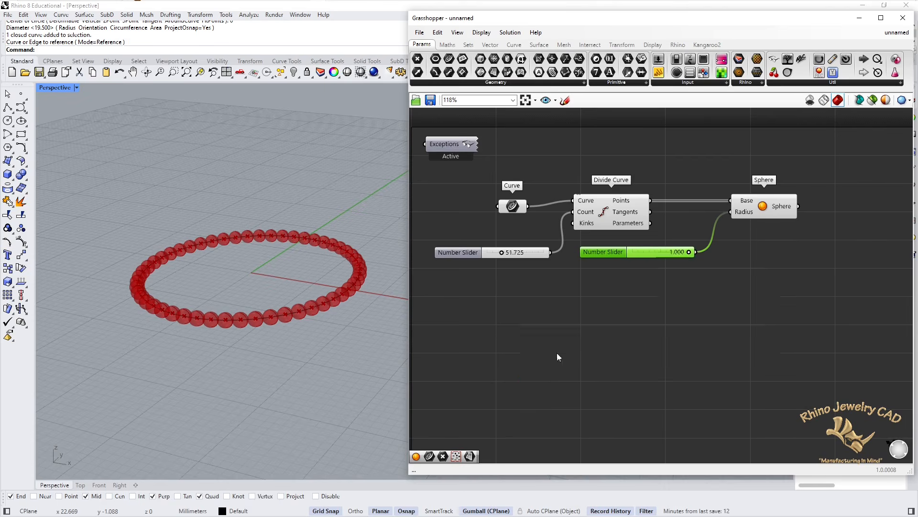
Raise the radius slider's maximum to 2.5, commit the changes, and slide its value to 0.634.
{"action": "left_click_drag", "start_coordinate": [683, 254], "coordinate": [730, 254]}
{"action": "right_click_drag", "start_coordinate": [653, 247], "coordinate": [653, 250]}
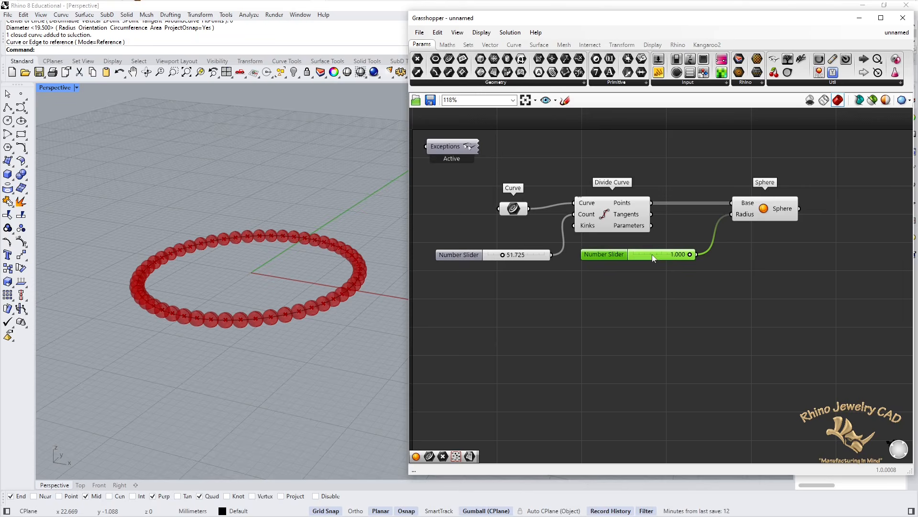
{"action": "right_click", "coordinate": [654, 256]}
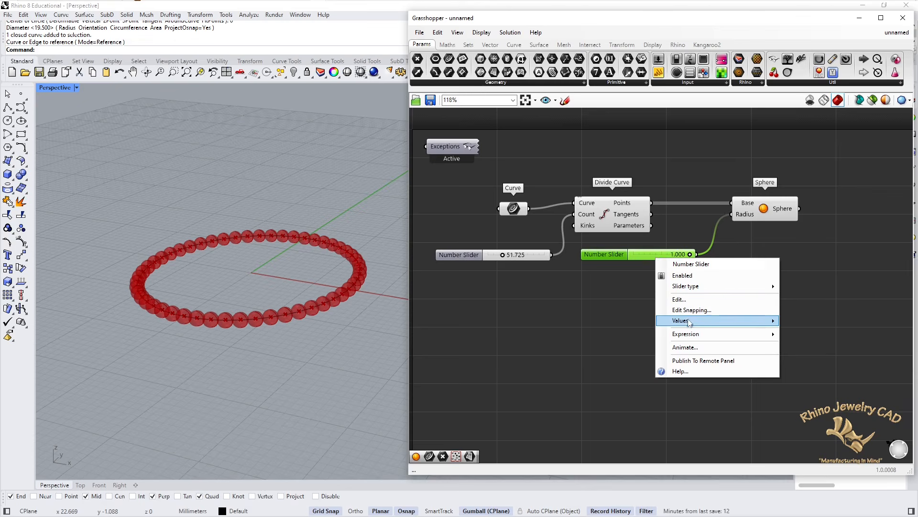
{"action": "mouse_move", "coordinate": [688, 321]}
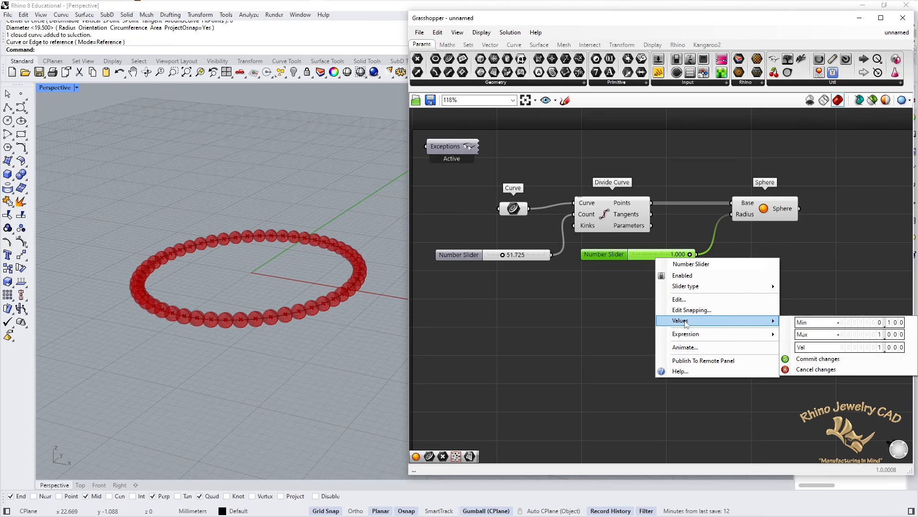
{"action": "left_click", "coordinate": [869, 336]}
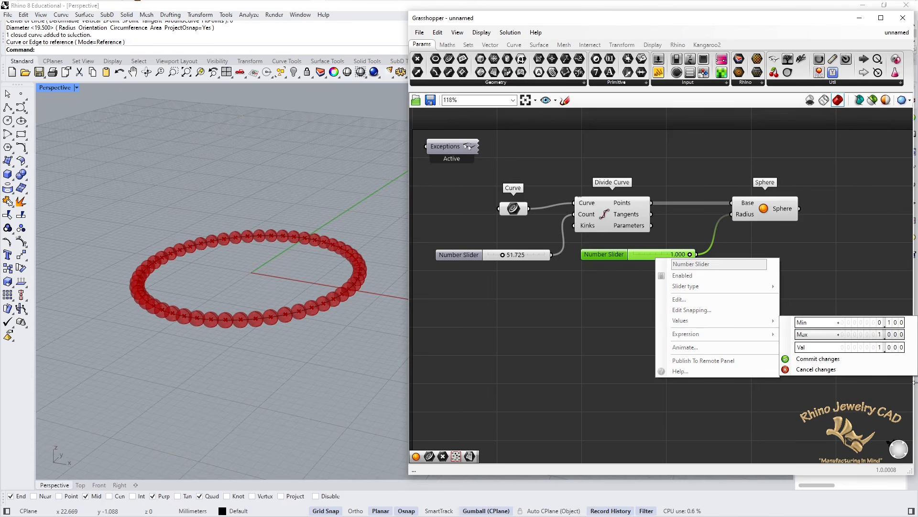
{"action": "type", "text": "2.5"}
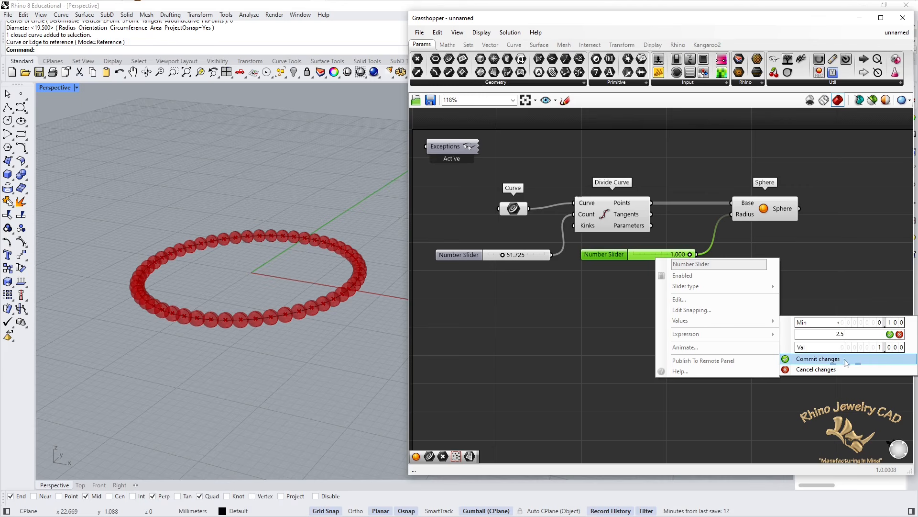
{"action": "left_click", "coordinate": [820, 360]}
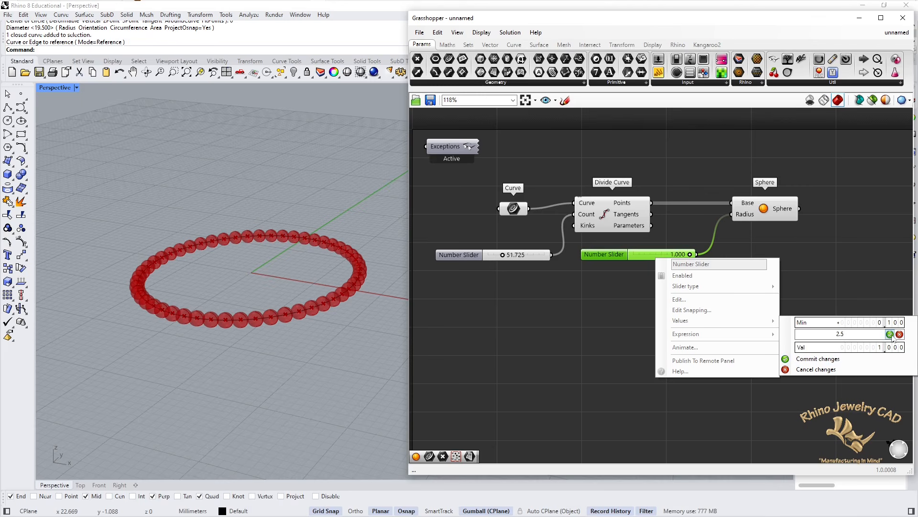
{"action": "left_click", "coordinate": [815, 360]}
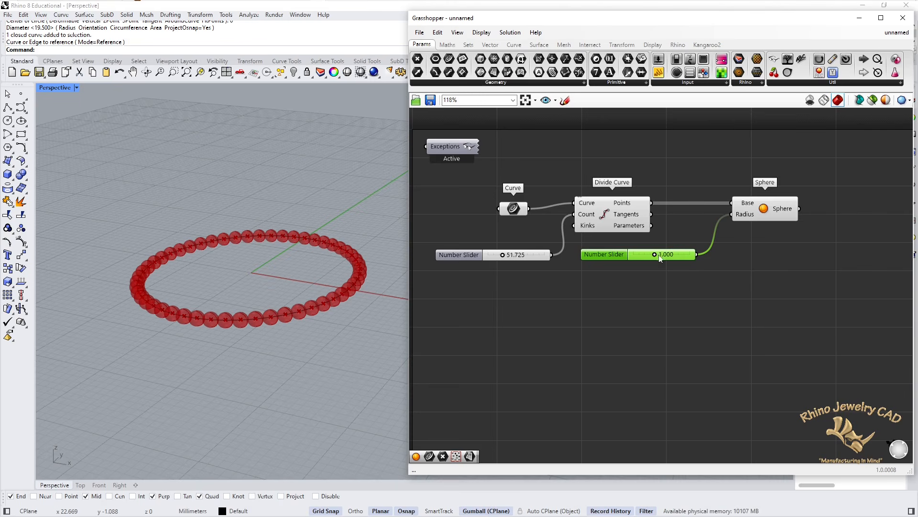
{"action": "left_click_drag", "start_coordinate": [654, 254], "coordinate": [701, 248]}
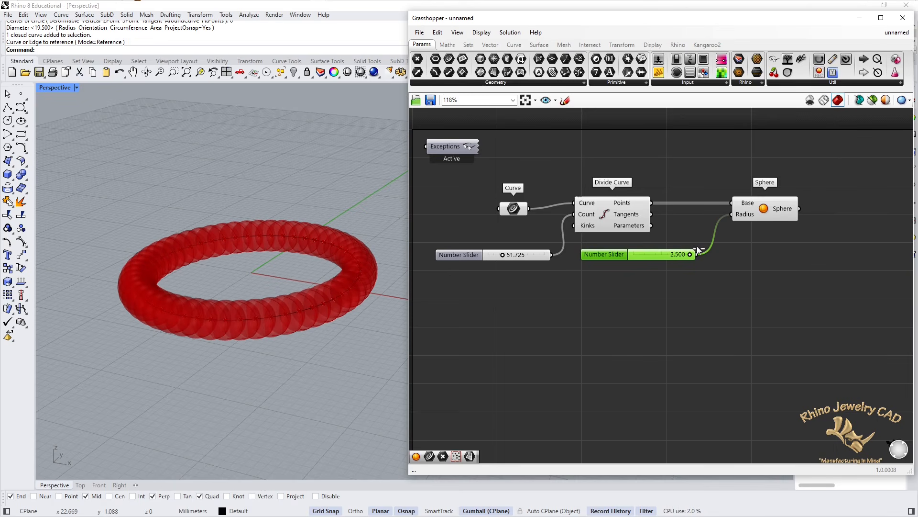
{"action": "left_click_drag", "start_coordinate": [689, 254], "coordinate": [646, 254]}
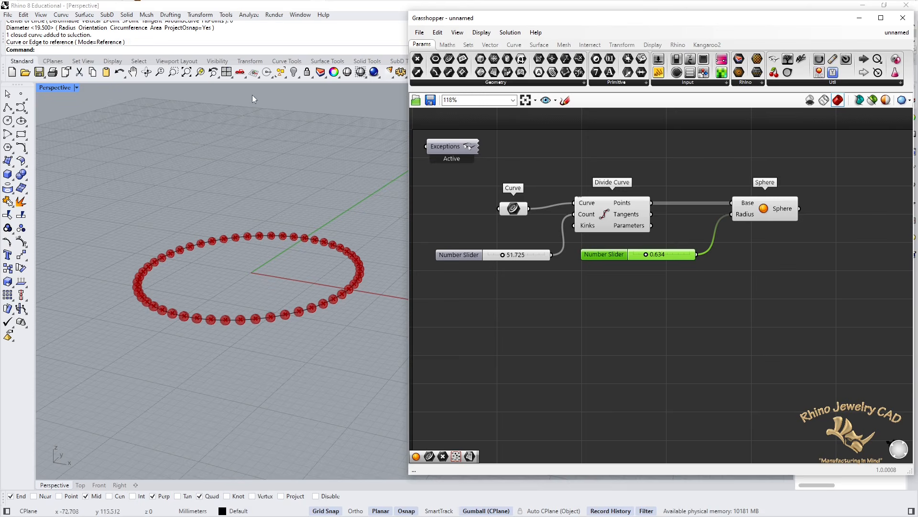
Switch to the Rhino window with Millgrain Grasshopper Demo.3dm and open Grasshopper, placing its window beside the ring model.
{"action": "left_click", "coordinate": [8, 15]}
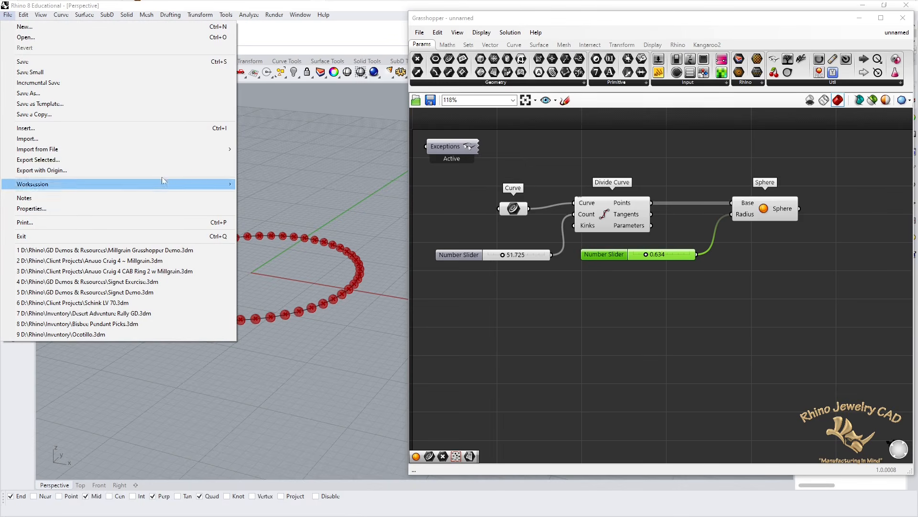
{"action": "left_click", "coordinate": [265, 151]}
{"action": "mouse_move", "coordinate": [181, 5]}
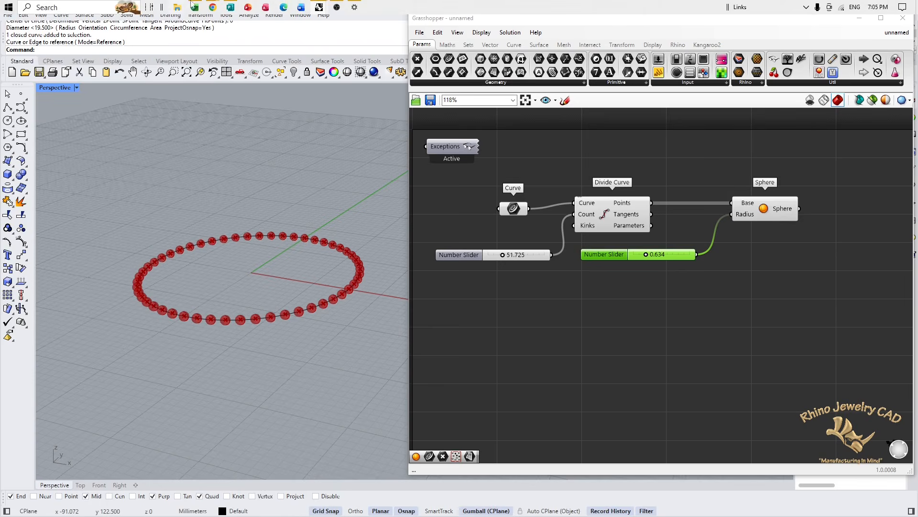
{"action": "mouse_move", "coordinate": [320, 7]}
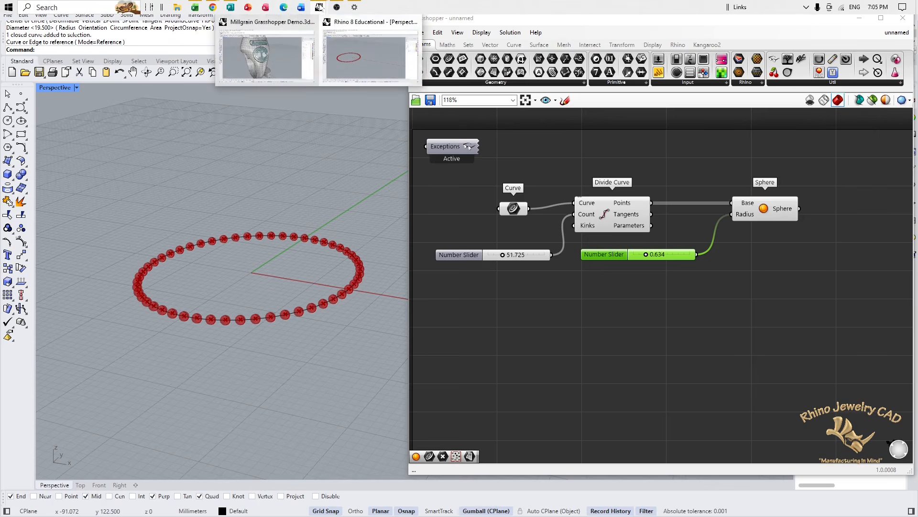
{"action": "left_click", "coordinate": [274, 49]}
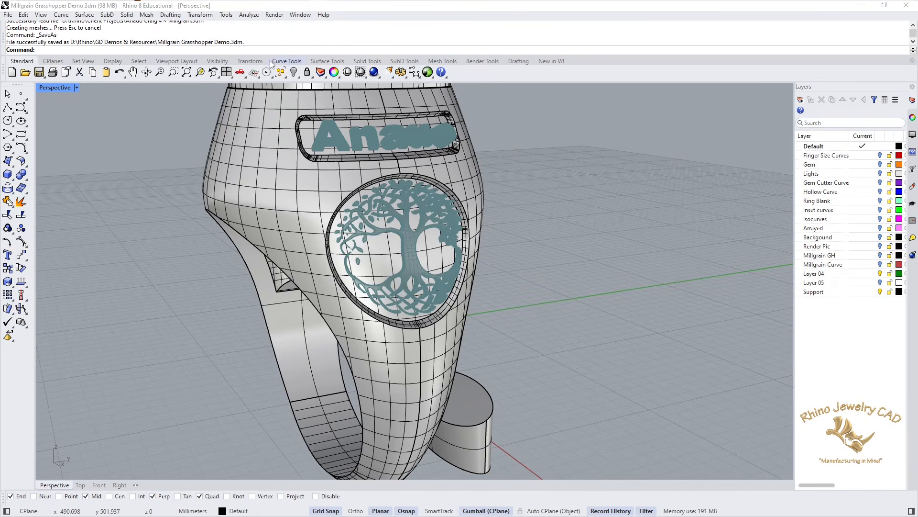
{"action": "left_click", "coordinate": [428, 72]}
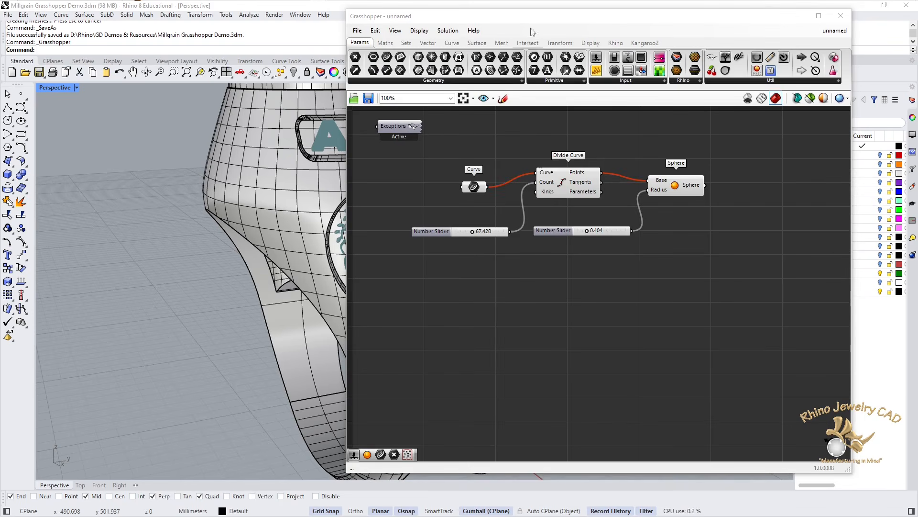
{"action": "left_click_drag", "start_coordinate": [542, 20], "coordinate": [622, 33]}
Examine the rim surface surrounding the tree medallion on the side of the ring.
{"action": "right_click_drag", "start_coordinate": [364, 179], "coordinate": [284, 232]}
{"action": "scroll", "coordinate": [288, 234], "scroll_direction": "up", "scroll_amount": 1}
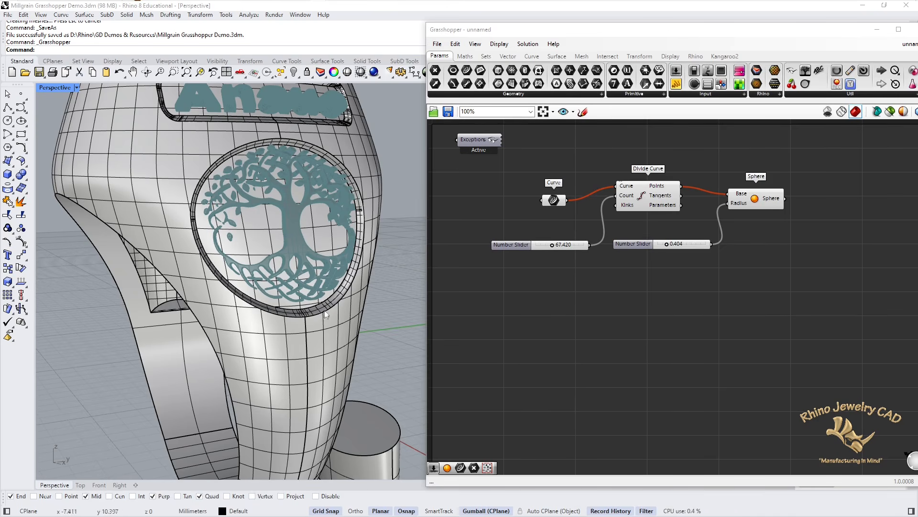
{"action": "scroll", "coordinate": [326, 315], "scroll_direction": "up", "scroll_amount": 5}
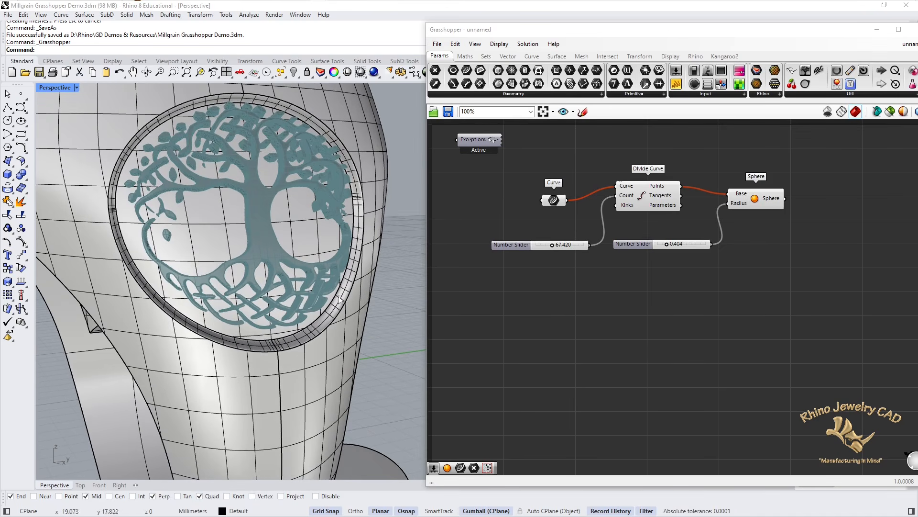
{"action": "left_click", "coordinate": [355, 278]}
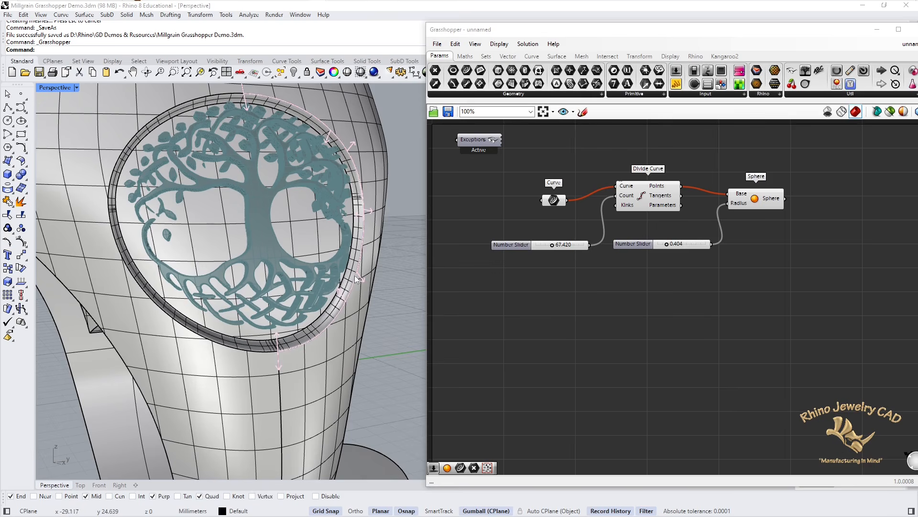
{"action": "key", "text": "Escape"}
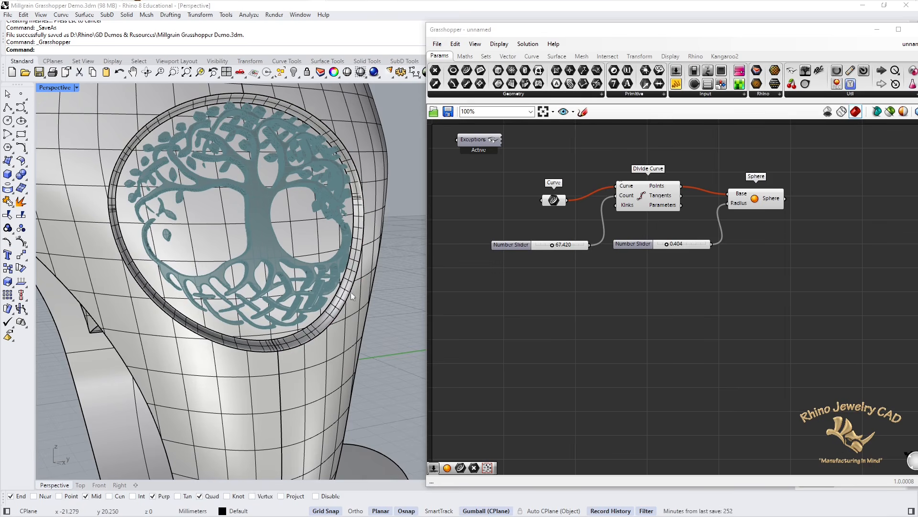
{"action": "left_click", "coordinate": [331, 316]}
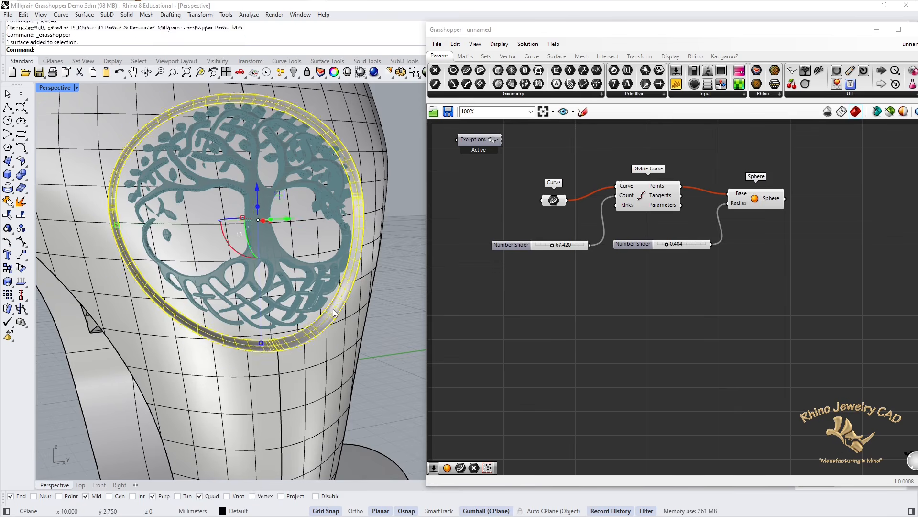
{"action": "left_click", "coordinate": [393, 278]}
{"action": "scroll", "coordinate": [275, 317], "scroll_direction": "up", "scroll_amount": 5}
{"action": "scroll", "coordinate": [275, 317], "scroll_direction": "down", "scroll_amount": 4}
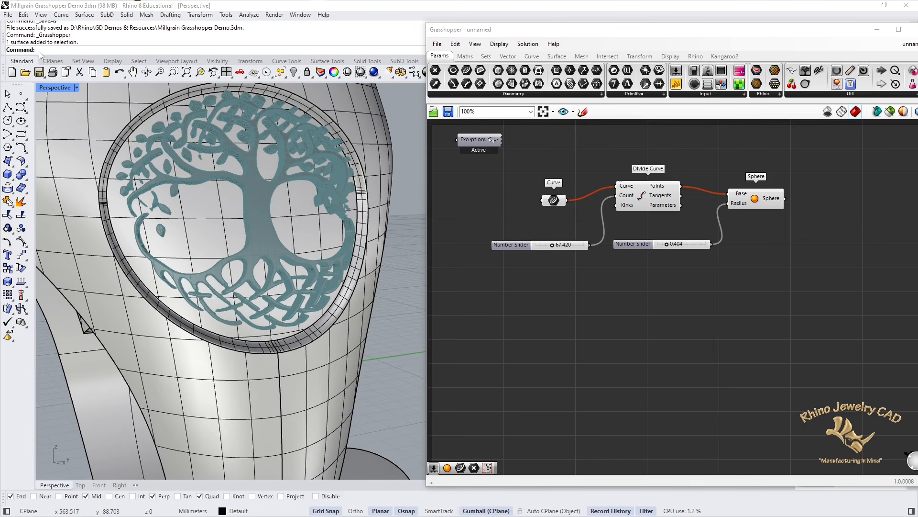
Extract a U-direction isocurve running along the middle of the rim surface around the tree medallion.
{"action": "type", "text": "Isocu"}
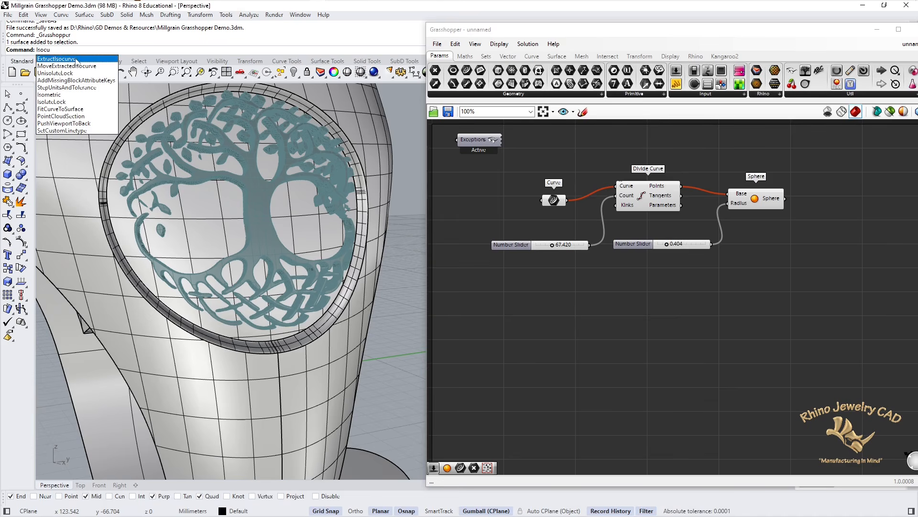
{"action": "left_click", "coordinate": [77, 60]}
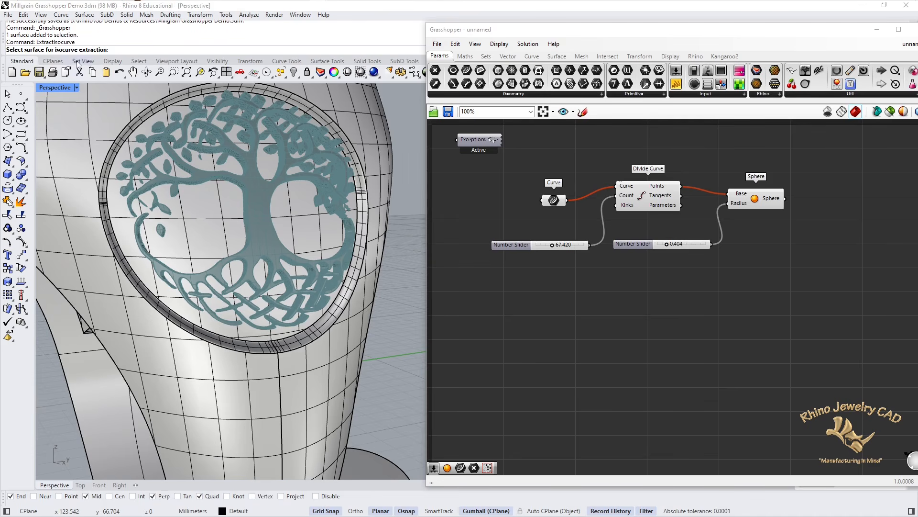
{"action": "left_click", "coordinate": [340, 300]}
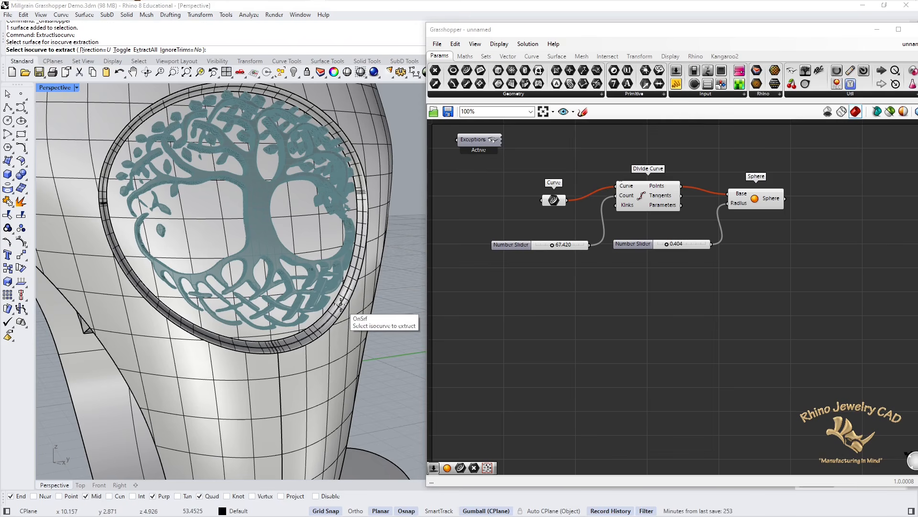
{"action": "scroll", "coordinate": [339, 302], "scroll_direction": "up", "scroll_amount": 5}
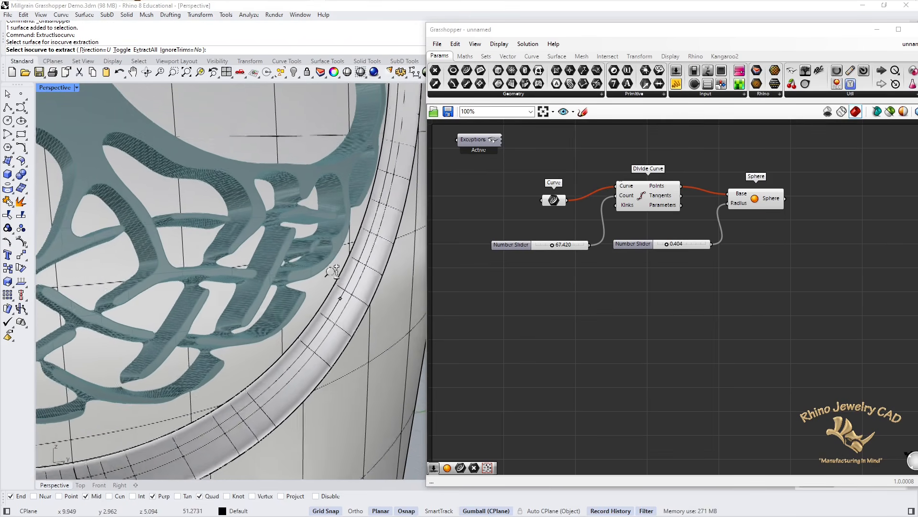
{"action": "left_click", "coordinate": [346, 317]}
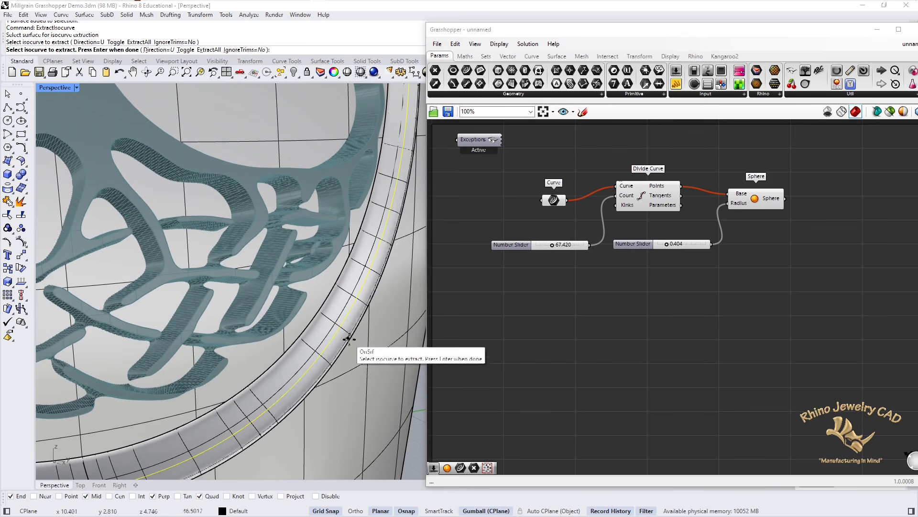
{"action": "key", "text": "Return"}
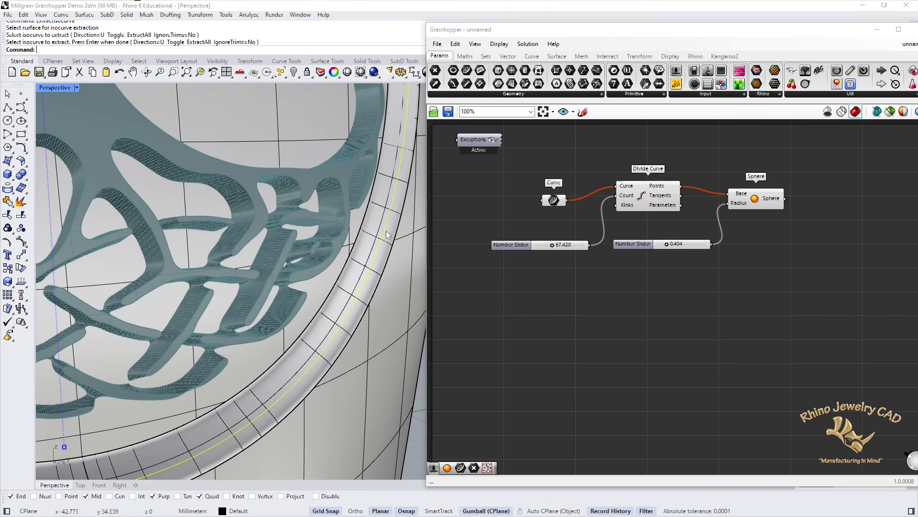
{"action": "scroll", "coordinate": [382, 259], "scroll_direction": "down", "scroll_amount": 5}
{"action": "scroll", "coordinate": [378, 270], "scroll_direction": "down", "scroll_amount": 1}
{"action": "right_click_drag", "start_coordinate": [386, 209], "coordinate": [341, 281], "text": "shift"}
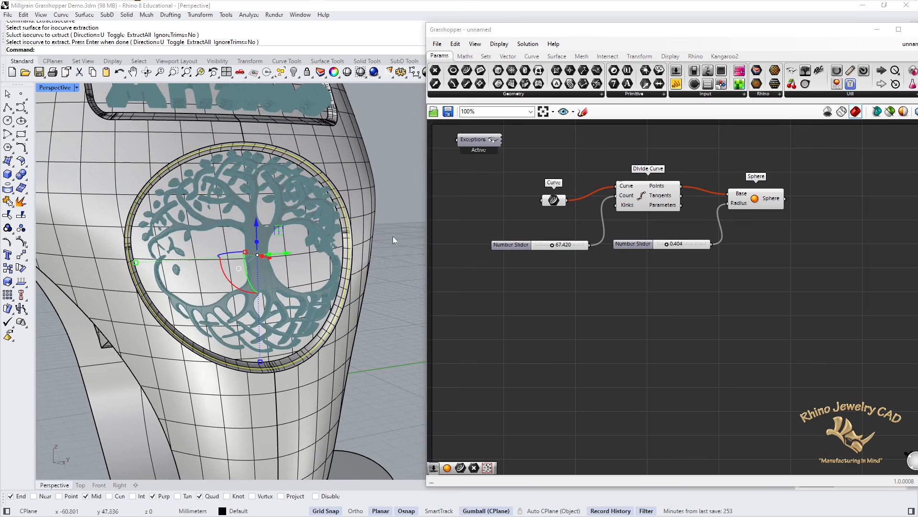
Set the extracted rim isocurve as the single curve referenced by the Curve parameter.
{"action": "right_click", "coordinate": [555, 201]}
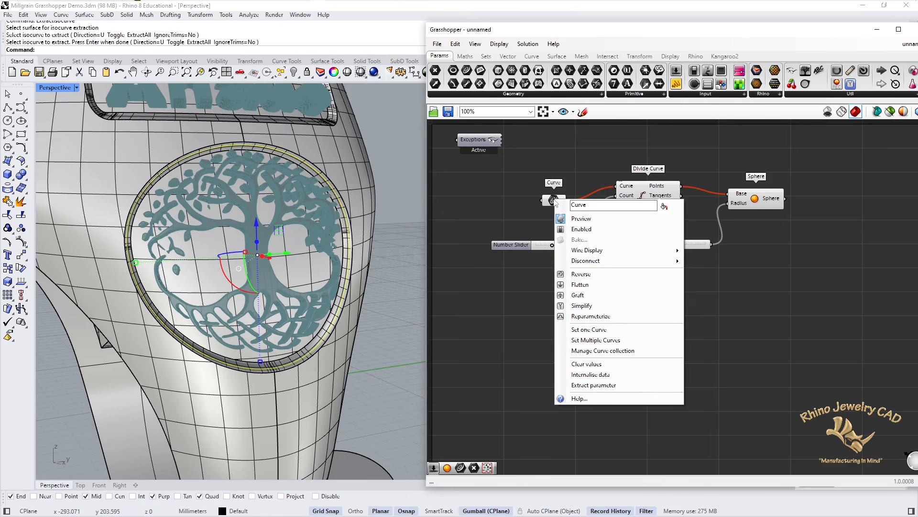
{"action": "left_click", "coordinate": [596, 330]}
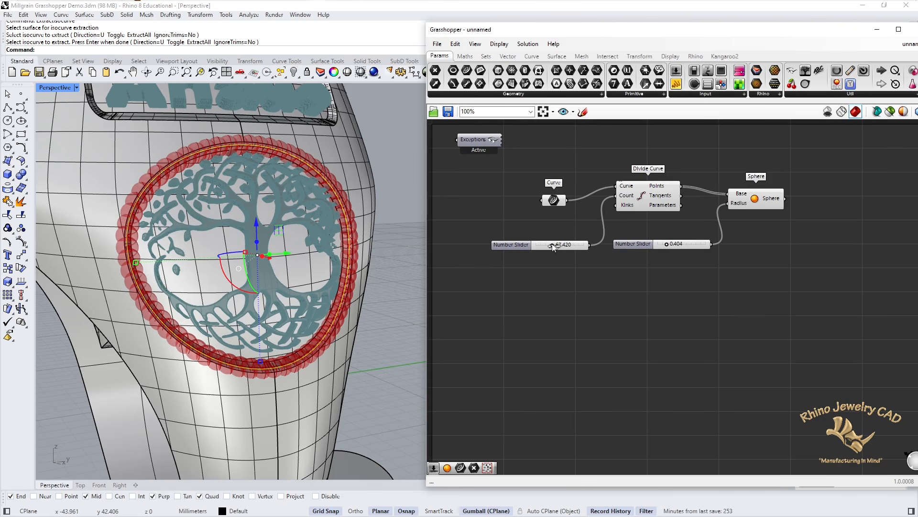
Slide the sphere radius to 0.294 and the Divide Curve count to 81.490 for the tree medallion rim.
{"action": "left_click_drag", "start_coordinate": [554, 246], "coordinate": [546, 248]}
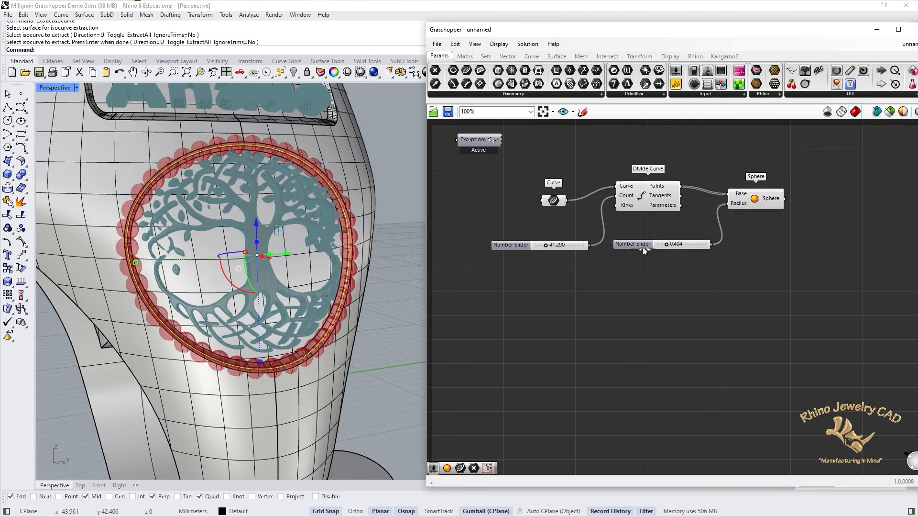
{"action": "left_click_drag", "start_coordinate": [668, 246], "coordinate": [660, 247]}
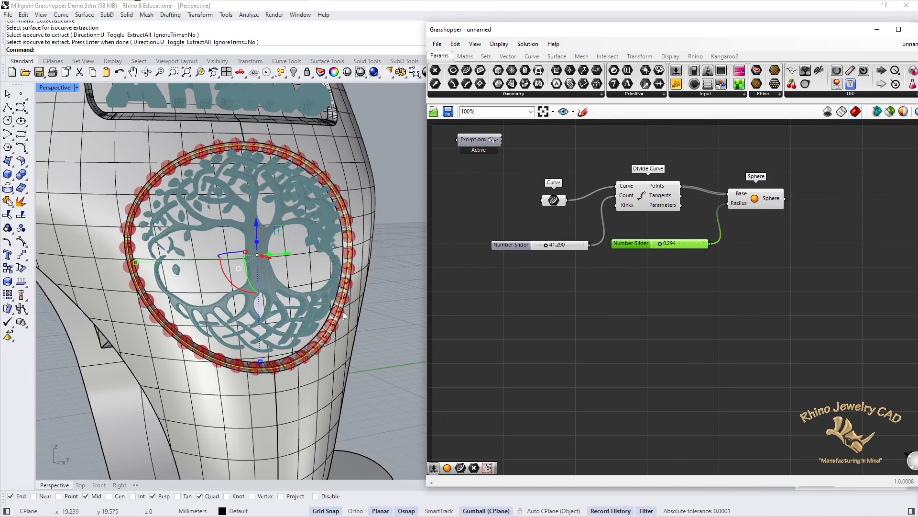
{"action": "scroll", "coordinate": [246, 310], "scroll_direction": "up", "scroll_amount": 3}
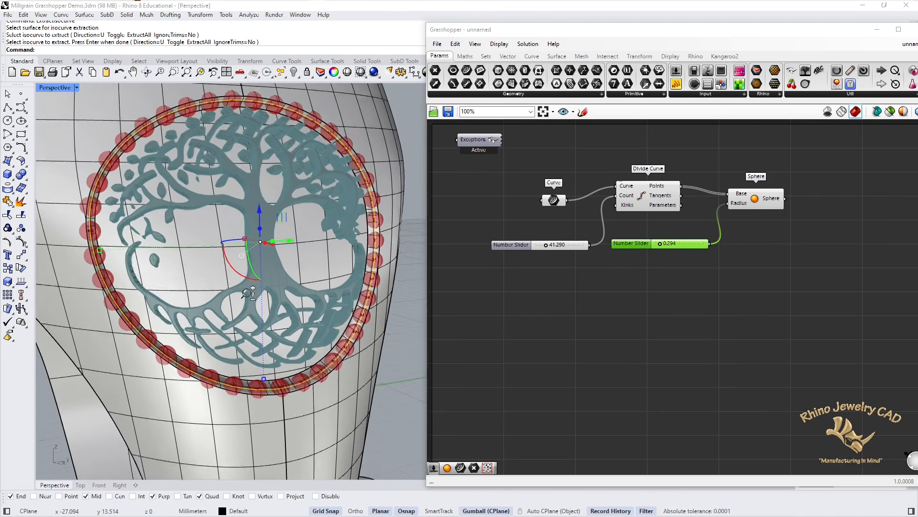
{"action": "right_click_drag", "start_coordinate": [260, 291], "coordinate": [235, 297], "text": "shift"}
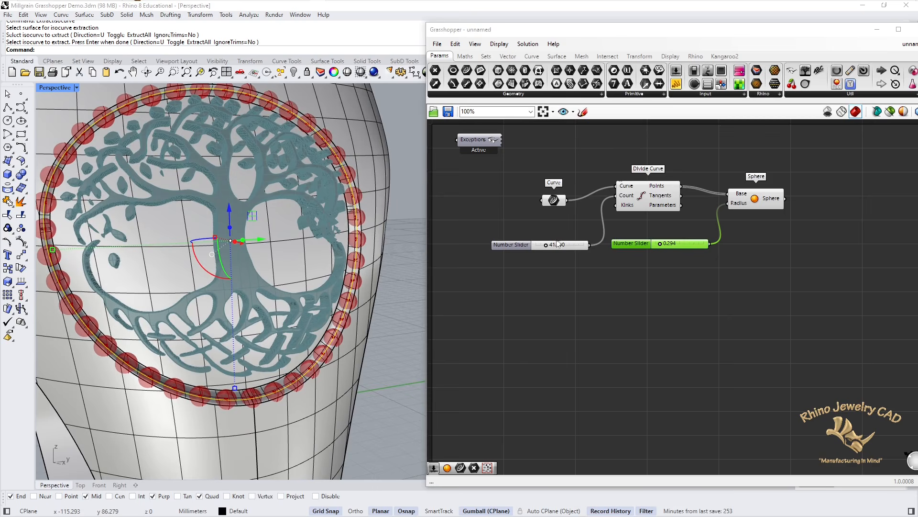
{"action": "left_click_drag", "start_coordinate": [549, 246], "coordinate": [557, 246]}
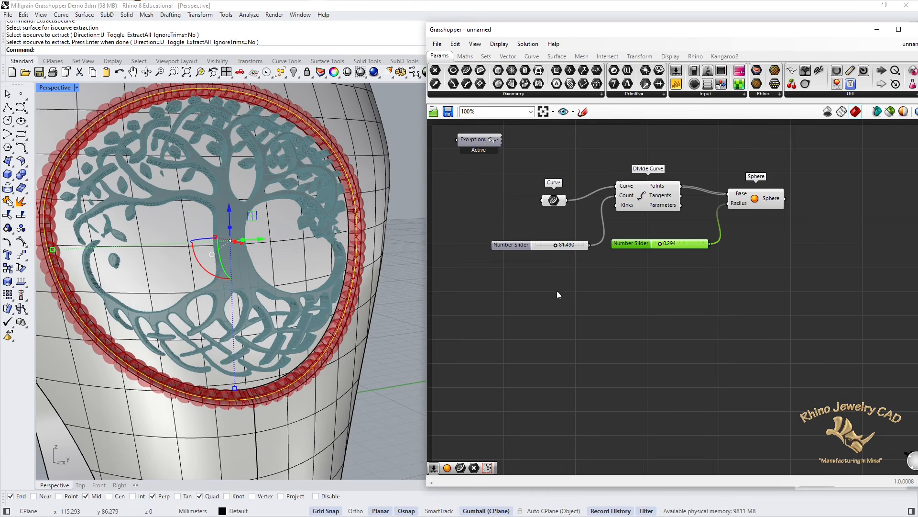
Bake the Sphere component's output into the Rhino model with the default attributes and no grouping.
{"action": "scroll", "coordinate": [394, 231], "scroll_direction": "down", "scroll_amount": 5}
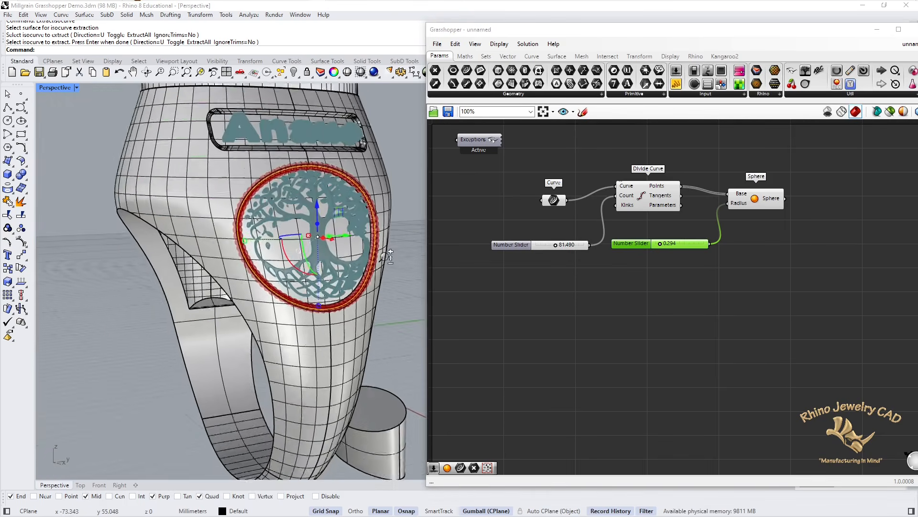
{"action": "right_click_drag", "start_coordinate": [391, 251], "coordinate": [362, 269], "text": "shift"}
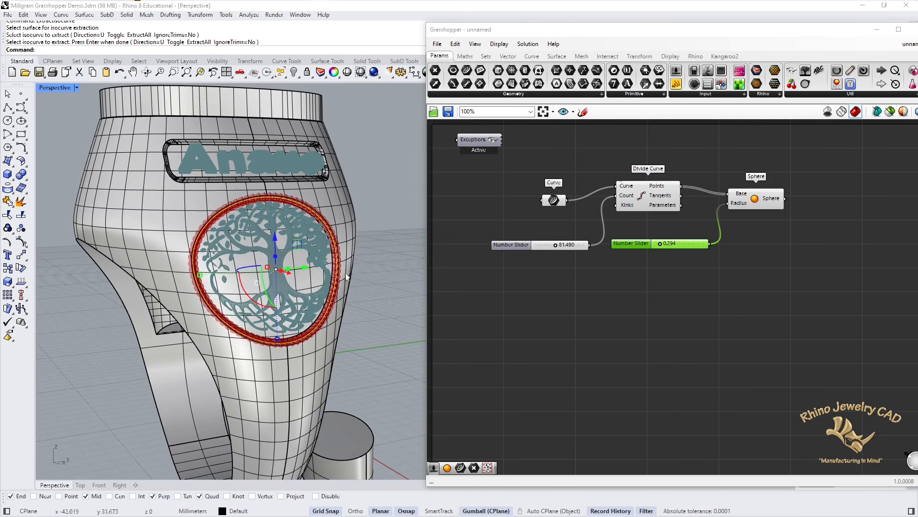
{"action": "mouse_move", "coordinate": [744, 4]}
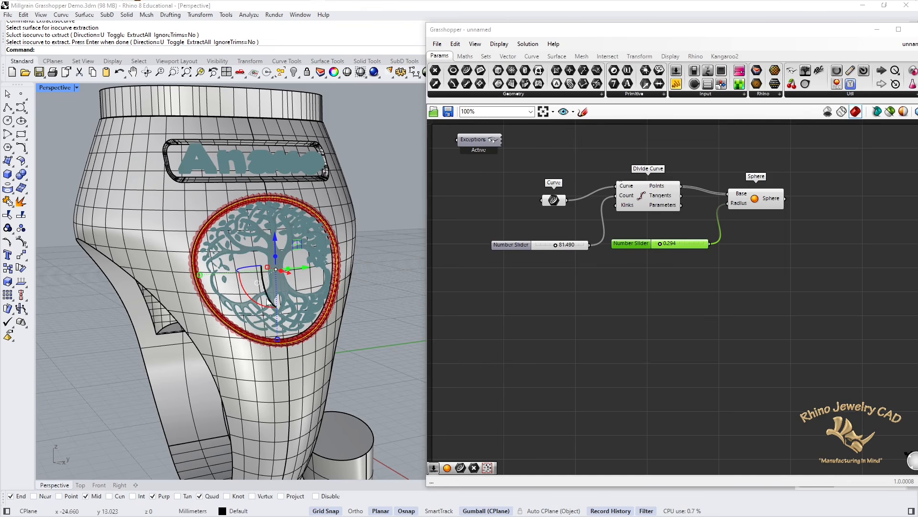
{"action": "scroll", "coordinate": [270, 285], "scroll_direction": "up", "scroll_amount": 4}
{"action": "scroll", "coordinate": [275, 282], "scroll_direction": "down", "scroll_amount": 3}
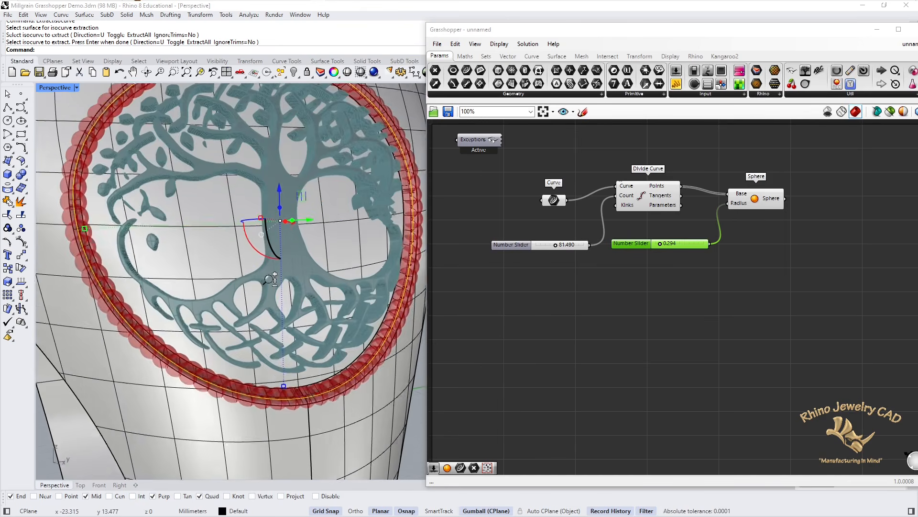
{"action": "left_click_drag", "start_coordinate": [274, 289], "coordinate": [275, 283]}
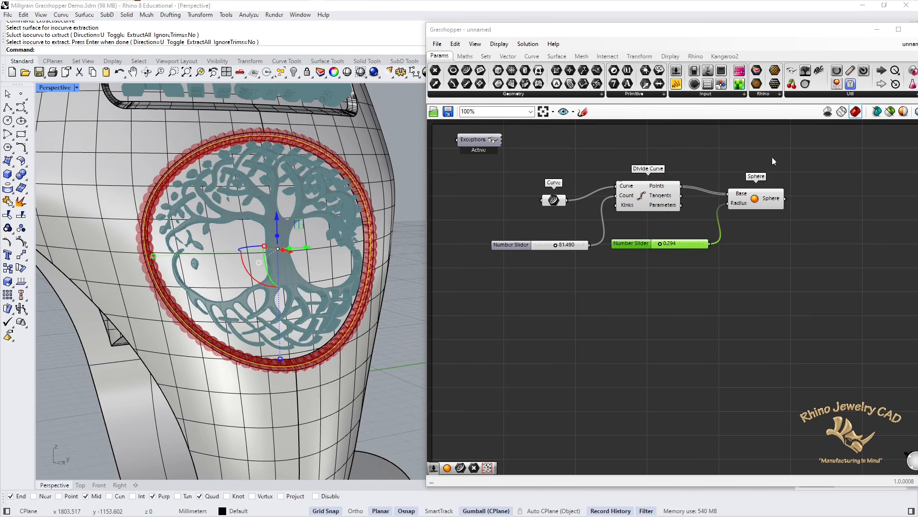
{"action": "left_click", "coordinate": [773, 198]}
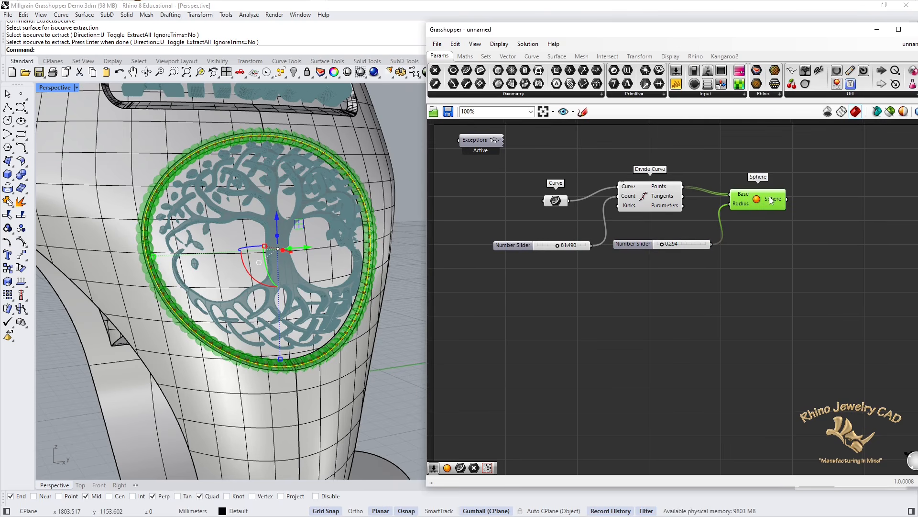
{"action": "right_click_drag", "start_coordinate": [767, 195], "coordinate": [771, 197]}
{"action": "right_click", "coordinate": [772, 200]}
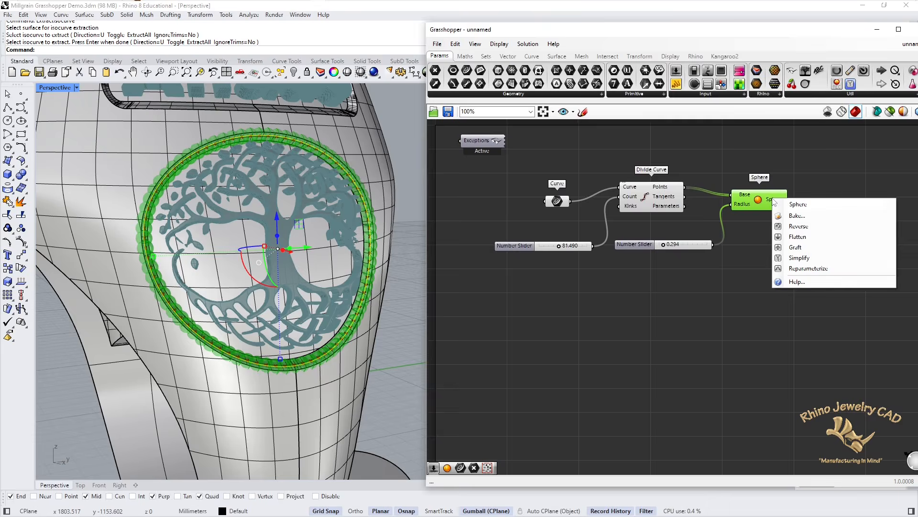
{"action": "left_click", "coordinate": [799, 218]}
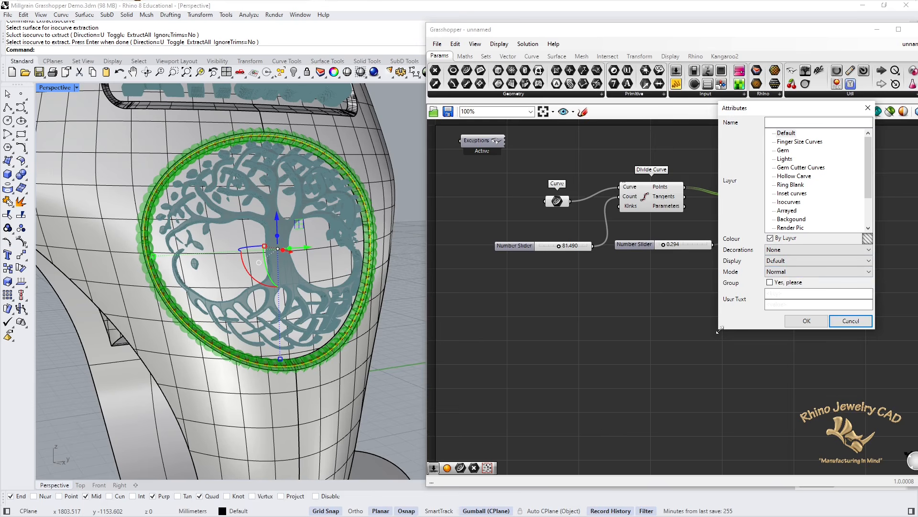
{"action": "left_click_drag", "start_coordinate": [719, 329], "coordinate": [641, 386]}
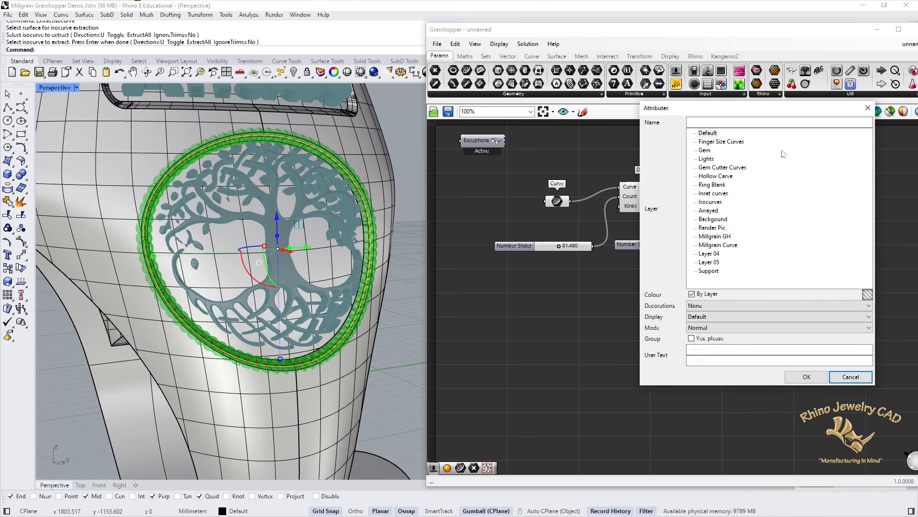
{"action": "left_click", "coordinate": [807, 377]}
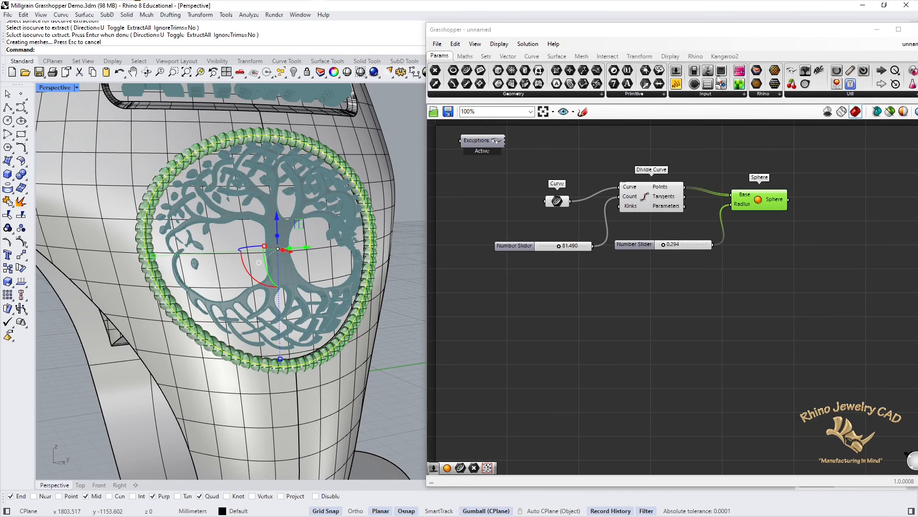
Close the Grasshopper window and inspect the baked millgrain spheres around the tree medallion on the ring.
{"action": "left_click_drag", "start_coordinate": [717, 36], "coordinate": [682, 35]}
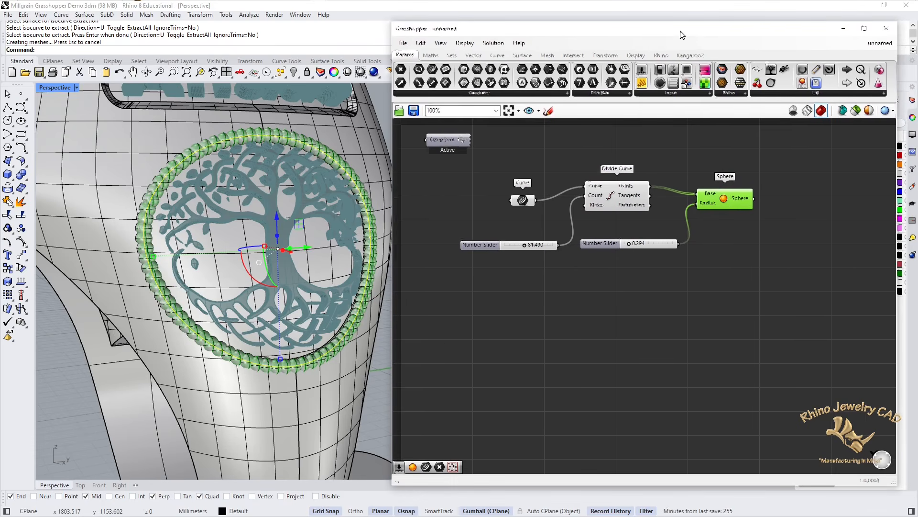
{"action": "left_click", "coordinate": [886, 30]}
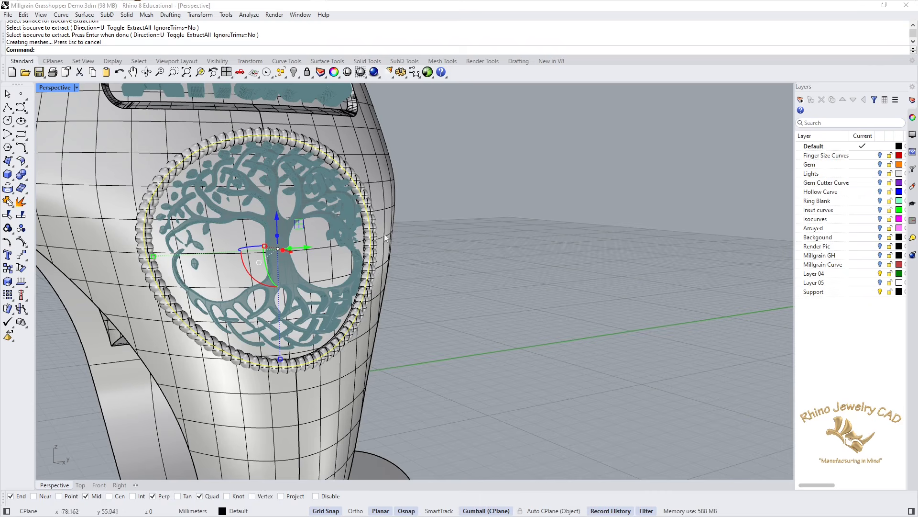
{"action": "scroll", "coordinate": [293, 260], "scroll_direction": "down", "scroll_amount": 1}
{"action": "scroll", "coordinate": [294, 259], "scroll_direction": "down", "scroll_amount": 3}
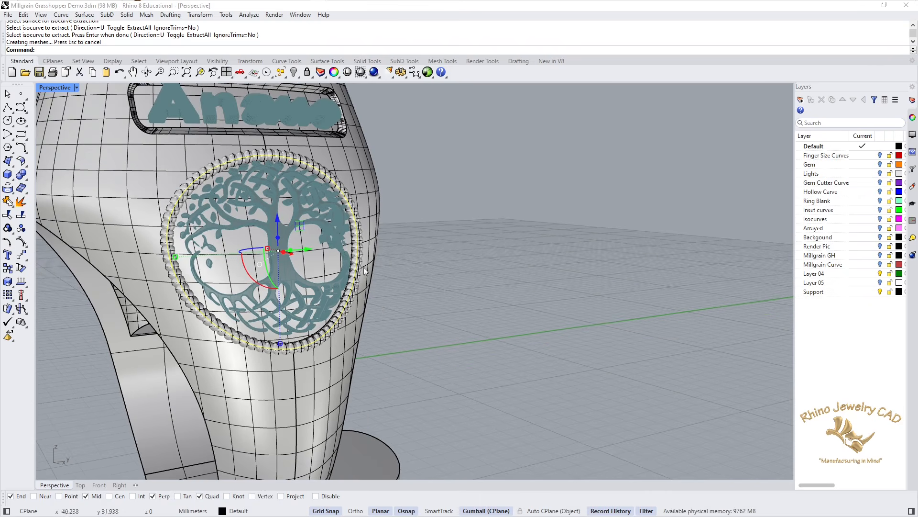
{"action": "scroll", "coordinate": [479, 257], "scroll_direction": "up", "scroll_amount": 3}
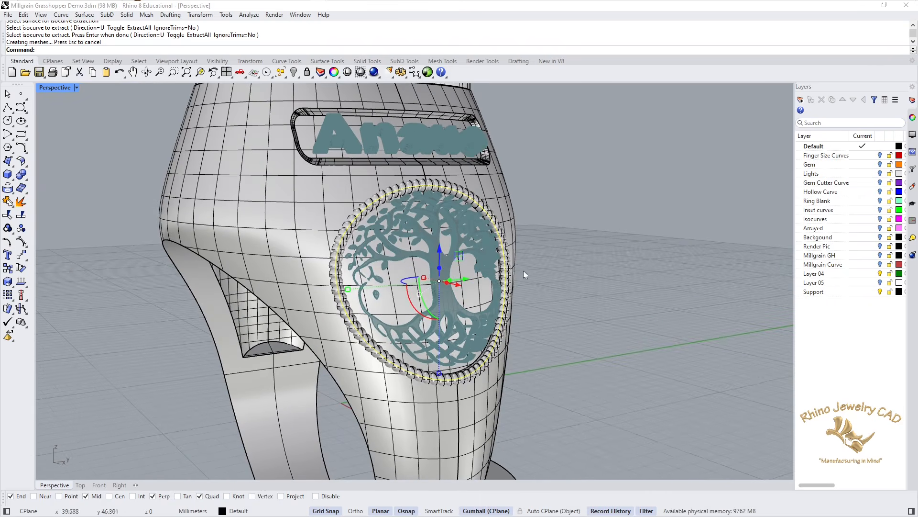
{"action": "scroll", "coordinate": [508, 286], "scroll_direction": "up", "scroll_amount": 2}
{"action": "scroll", "coordinate": [508, 286], "scroll_direction": "down", "scroll_amount": 3}
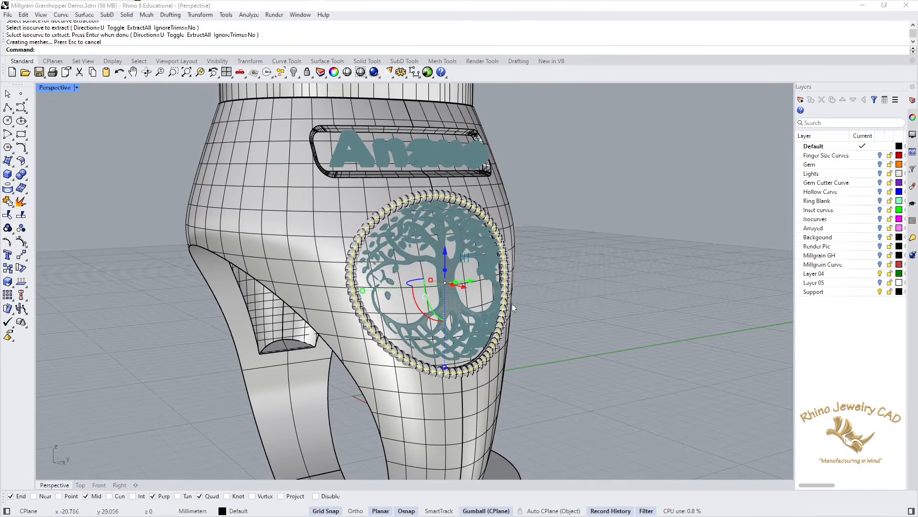
{"action": "right_click_drag", "start_coordinate": [596, 261], "coordinate": [432, 286]}
{"action": "right_click_drag", "start_coordinate": [398, 273], "coordinate": [607, 258]}
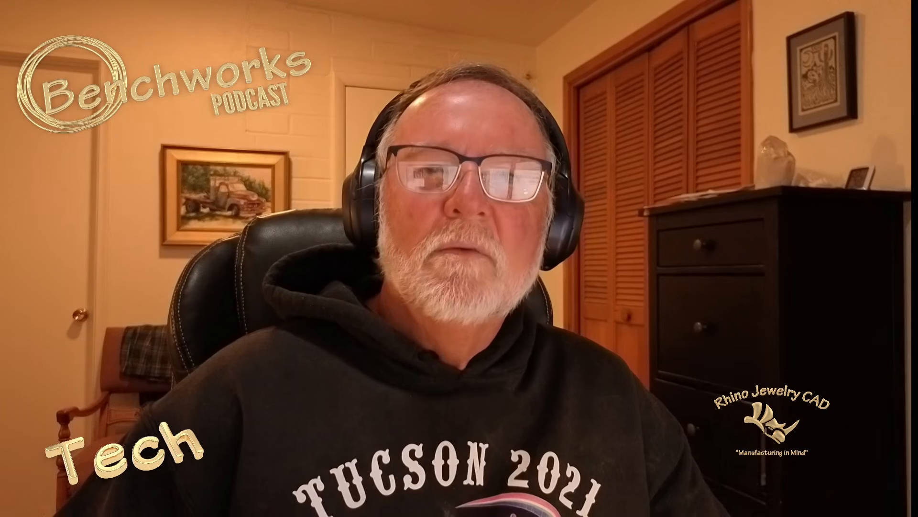